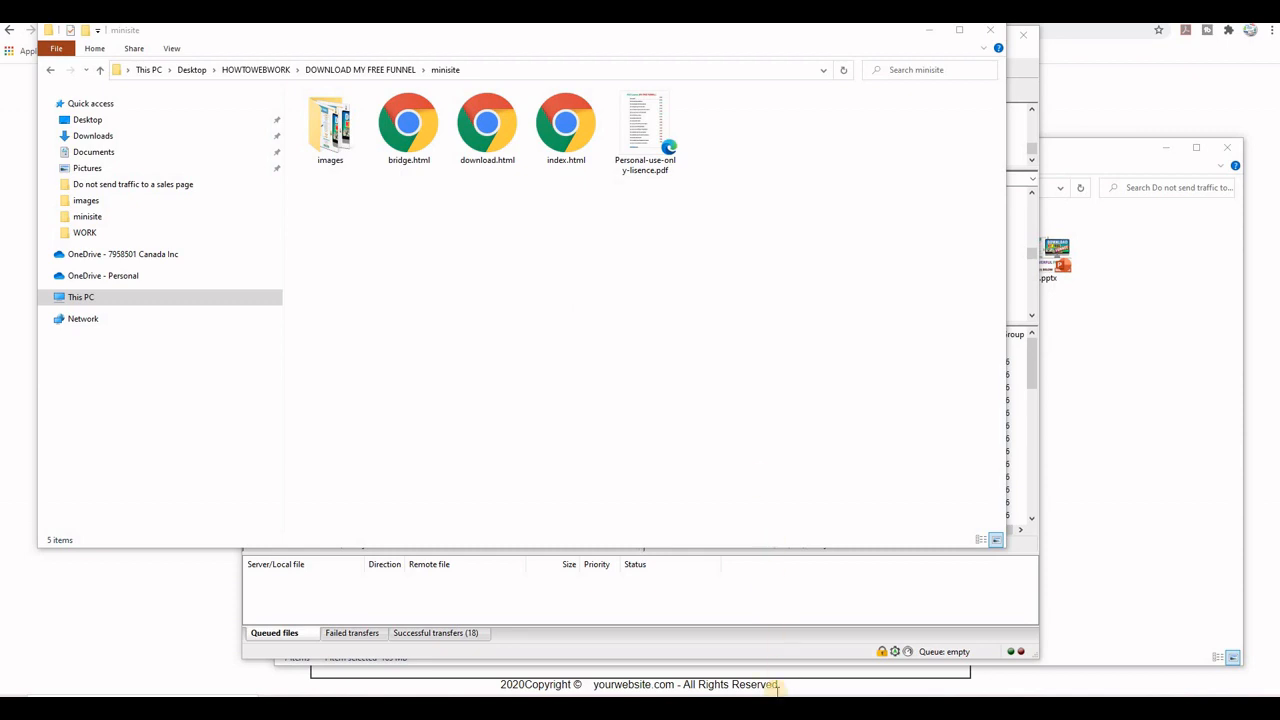
Step: Switch to FileZilla and create a remote directory named test inside /public_html/howtowebwork, entering it
left_click(600, 708)
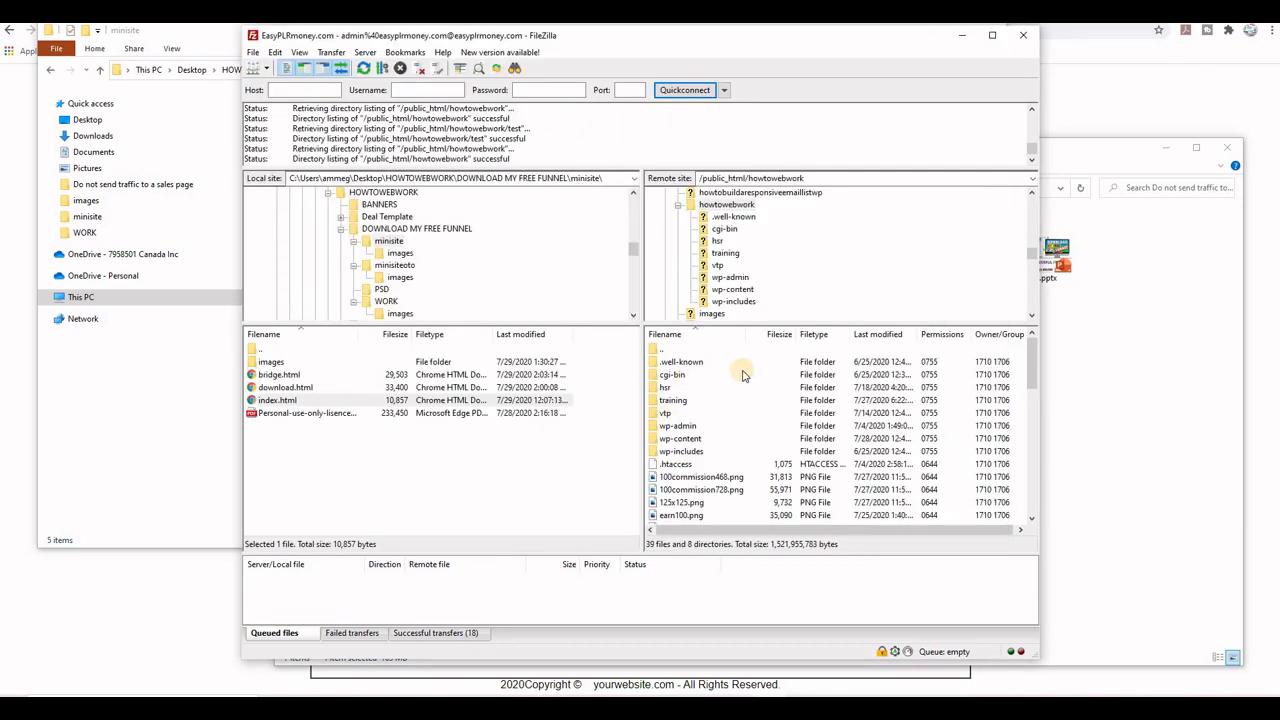
right_click(745, 205)
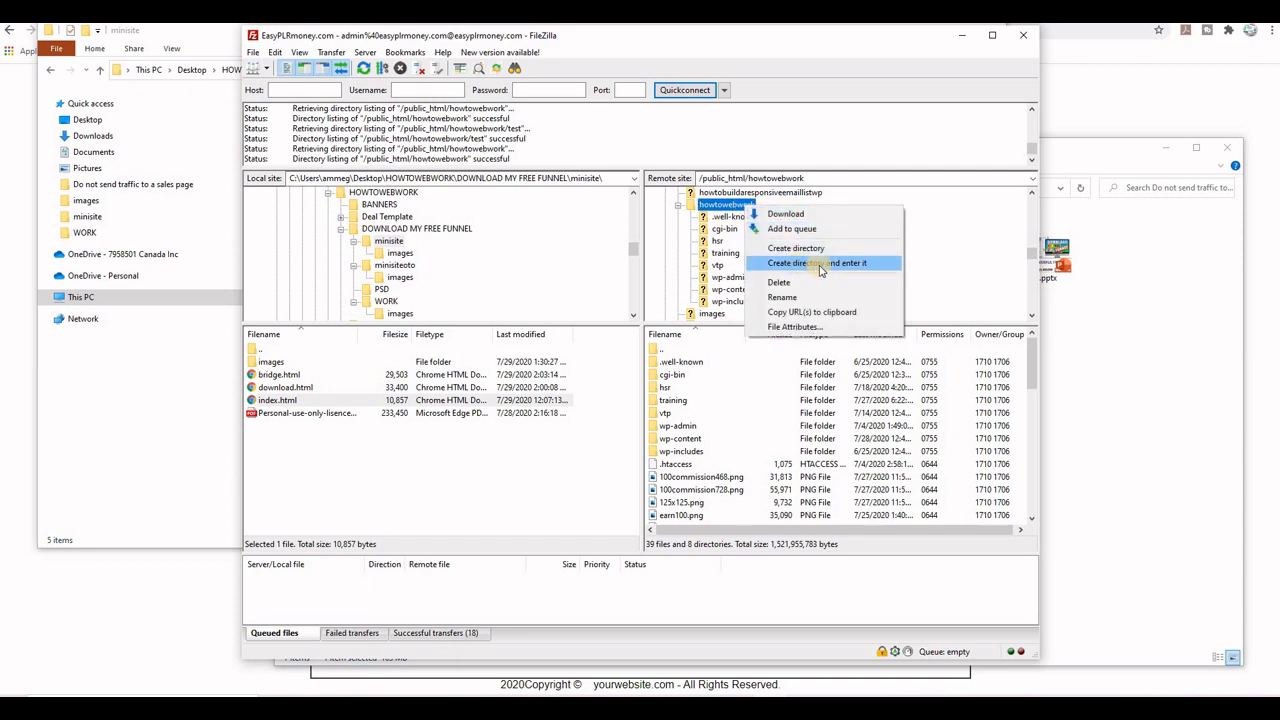
left_click(820, 264)
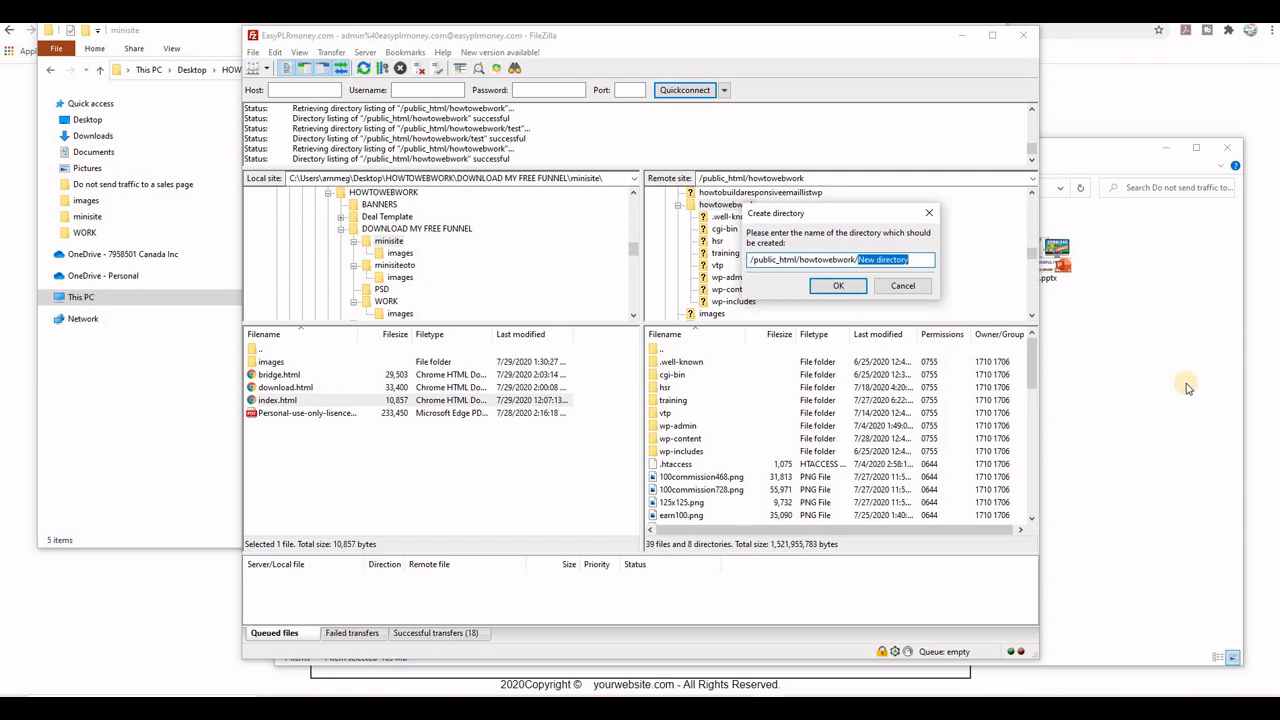
type("test")
left_click(843, 287)
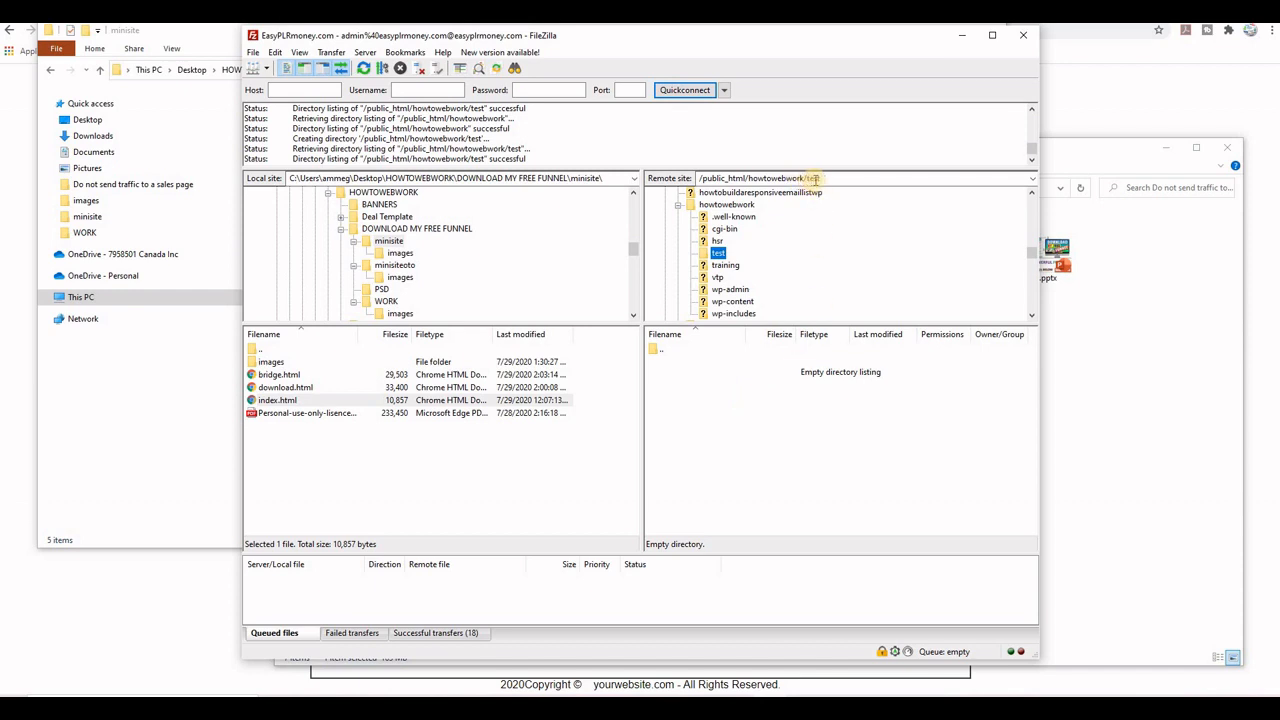
Step: Upload the images folder, the three HTML files and the licence PDF from the local minisite folder to the remote test directory
left_click(721, 400)
left_click(279, 376)
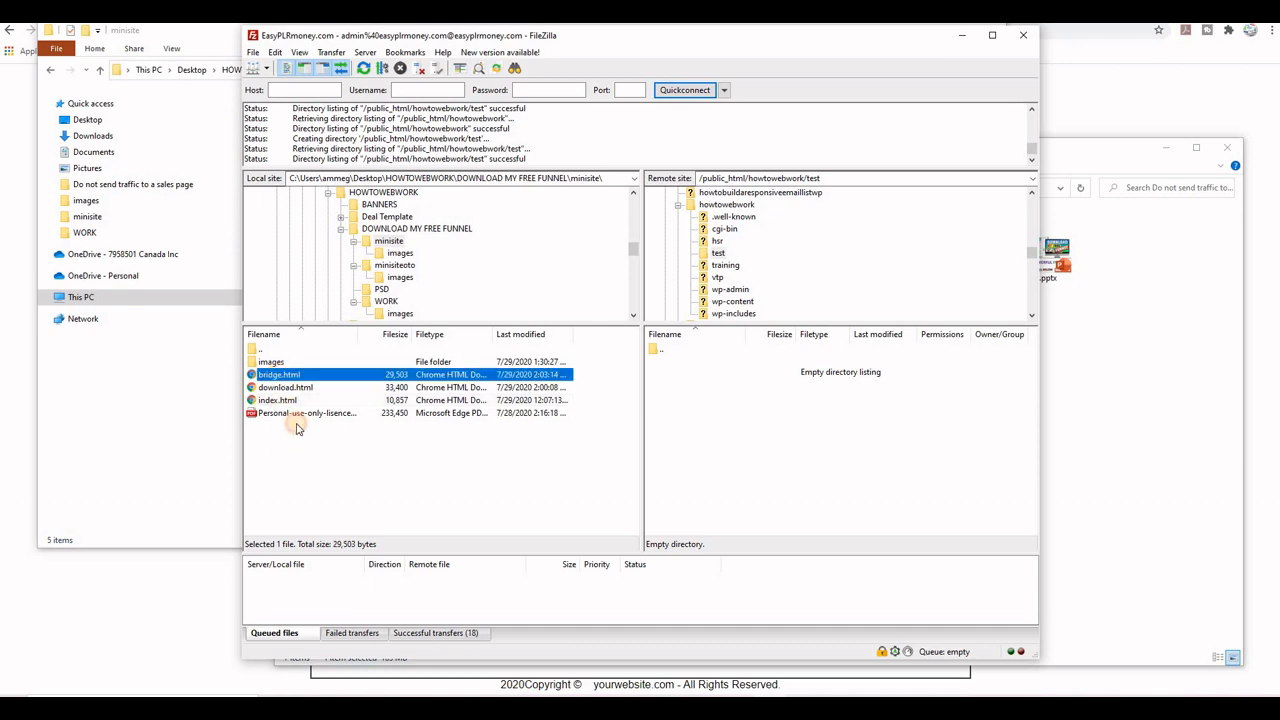
left_click_drag(296, 428, 894, 455)
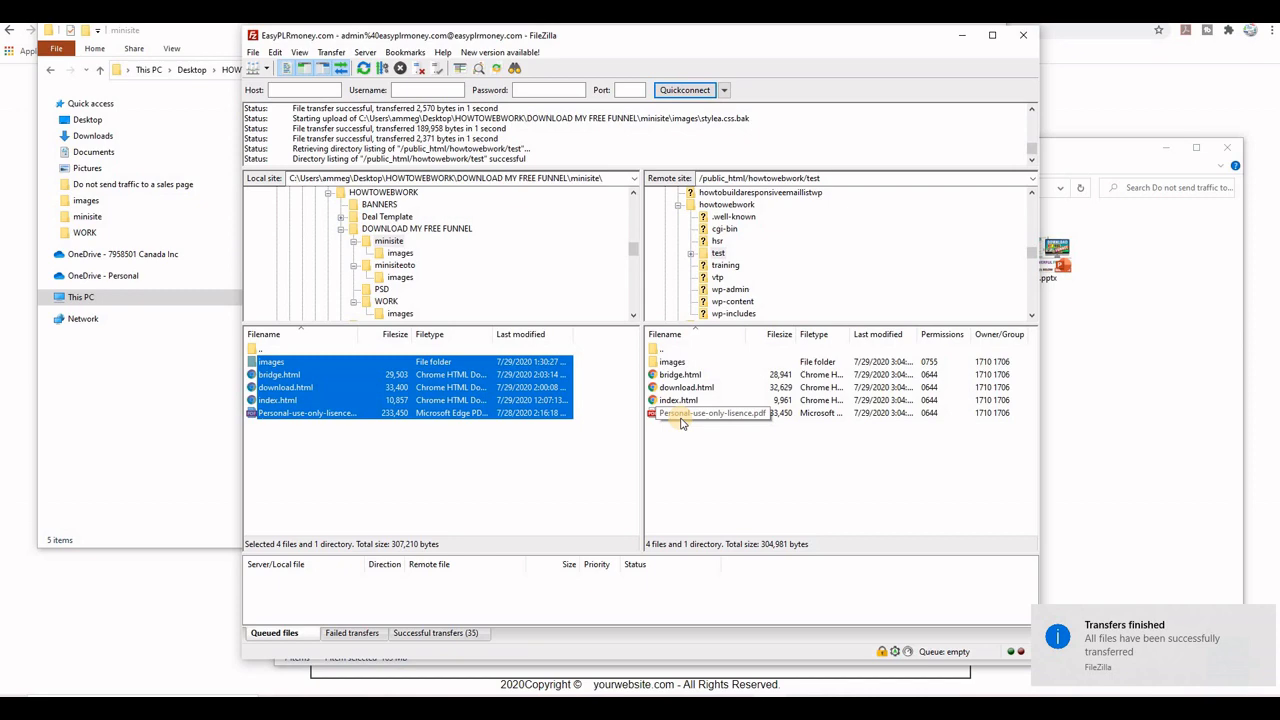
Step: Switch to the browser, reload howtowebwork.com/test/ and examine the INSERT FORM HERE placeholder on the funnel page
left_click(15, 176)
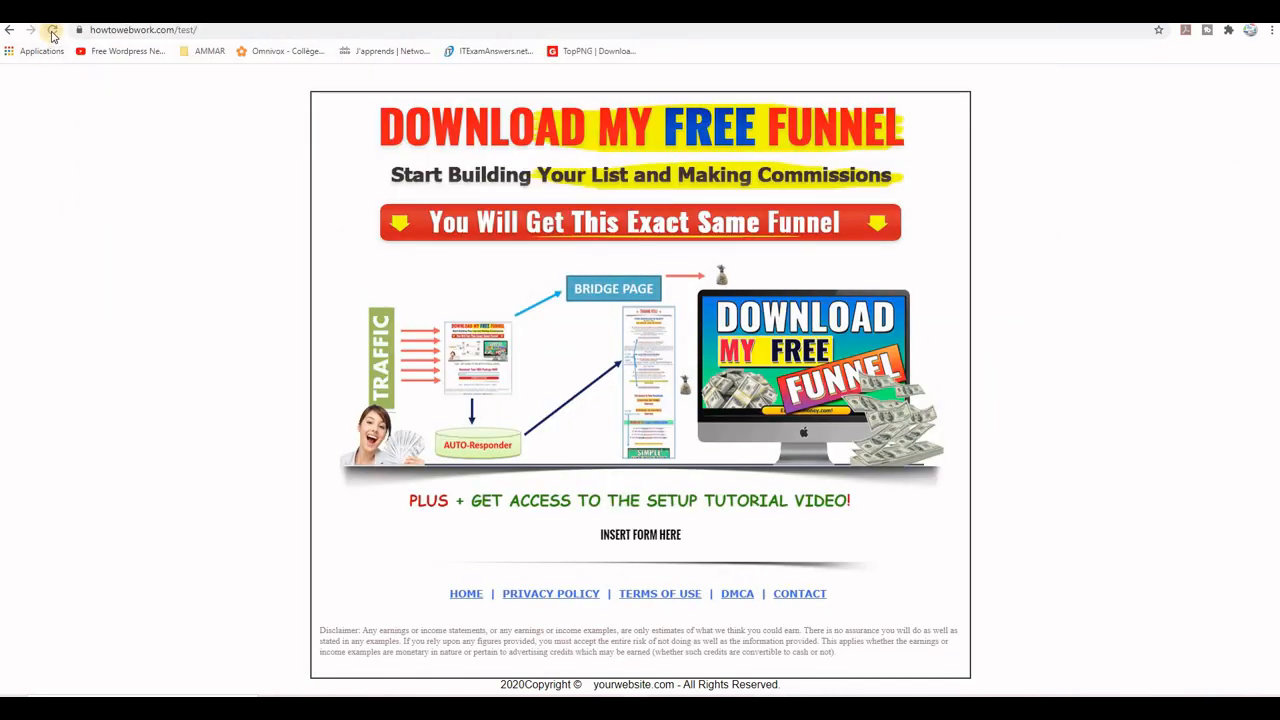
left_click(52, 32)
mouse_move(600, 535)
left_mouse_down()
mouse_move(703, 533)
mouse_move(593, 539)
left_mouse_up()
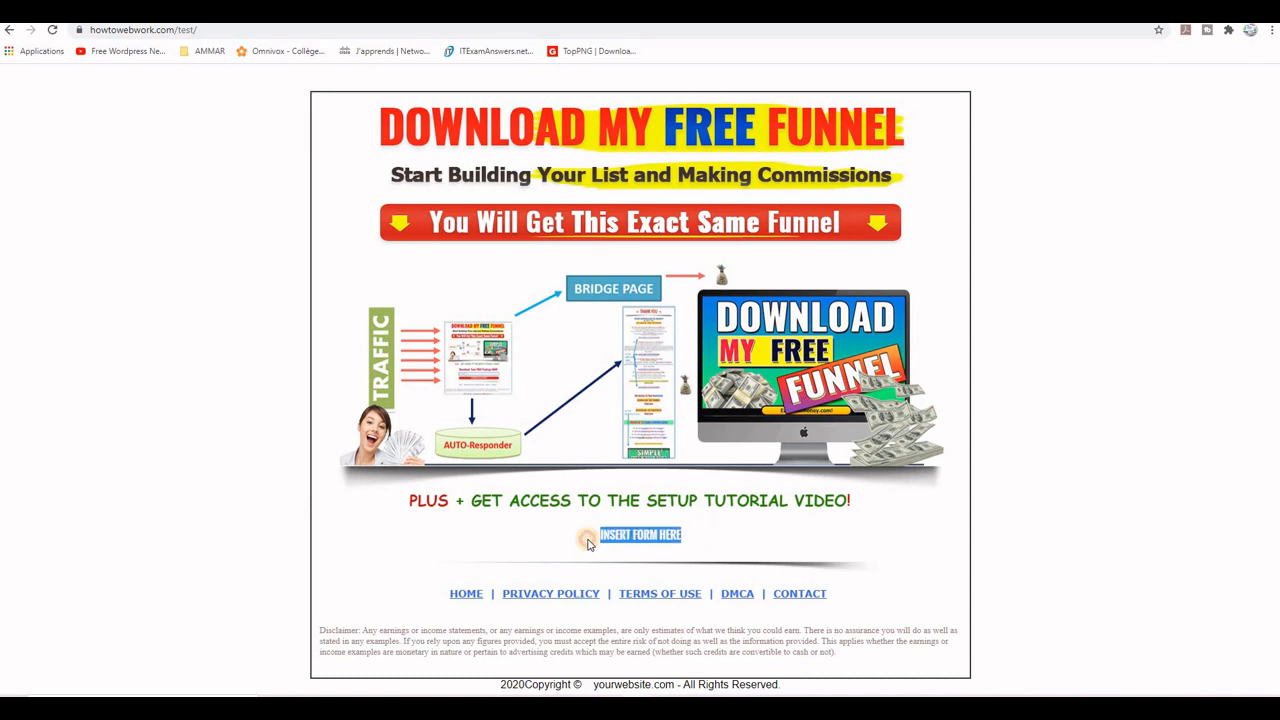
left_click(596, 538)
left_click_drag(680, 535, 604, 535)
left_click(604, 535)
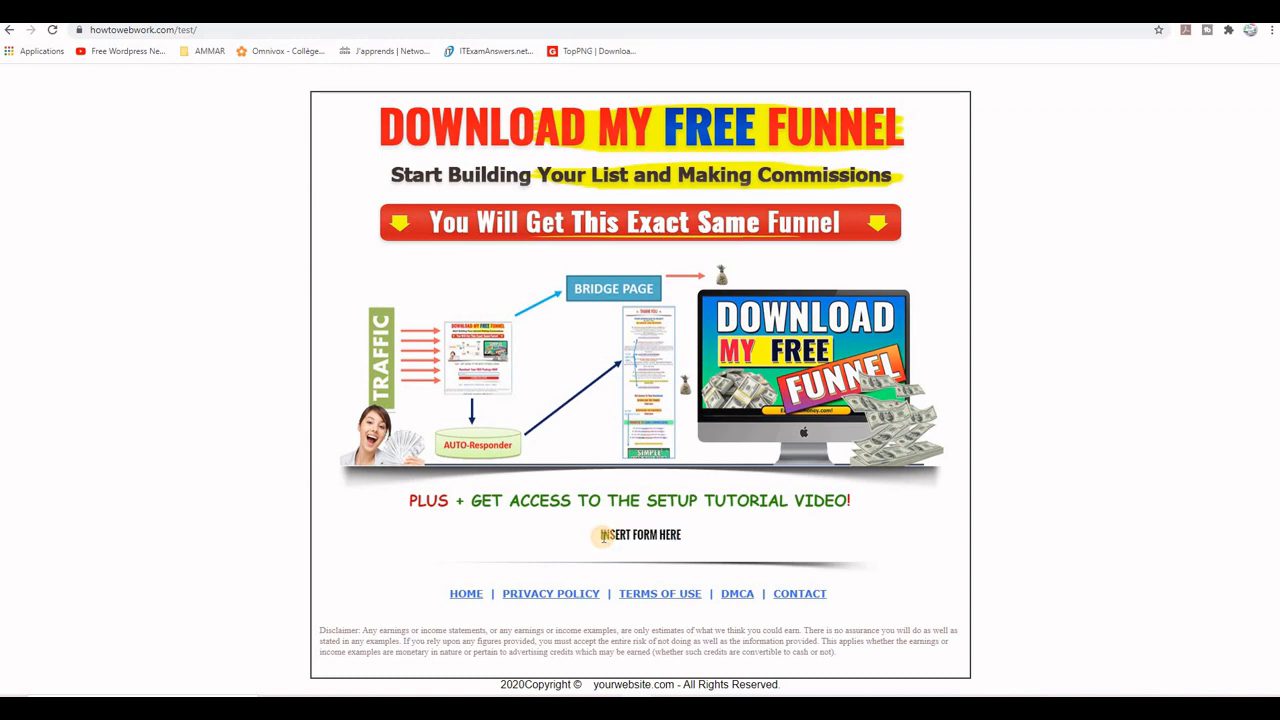
left_click_drag(604, 535, 690, 535)
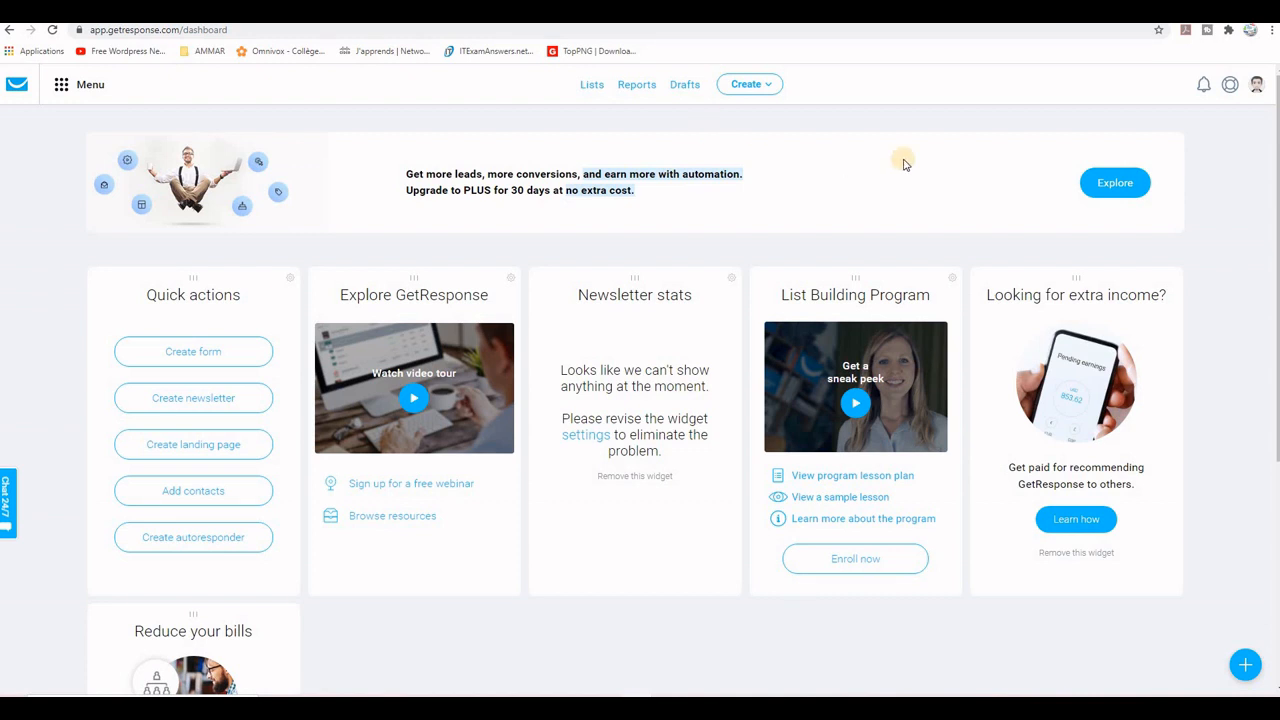
Step: Create a new GetResponse contact list named freefunnel-download
left_click(590, 86)
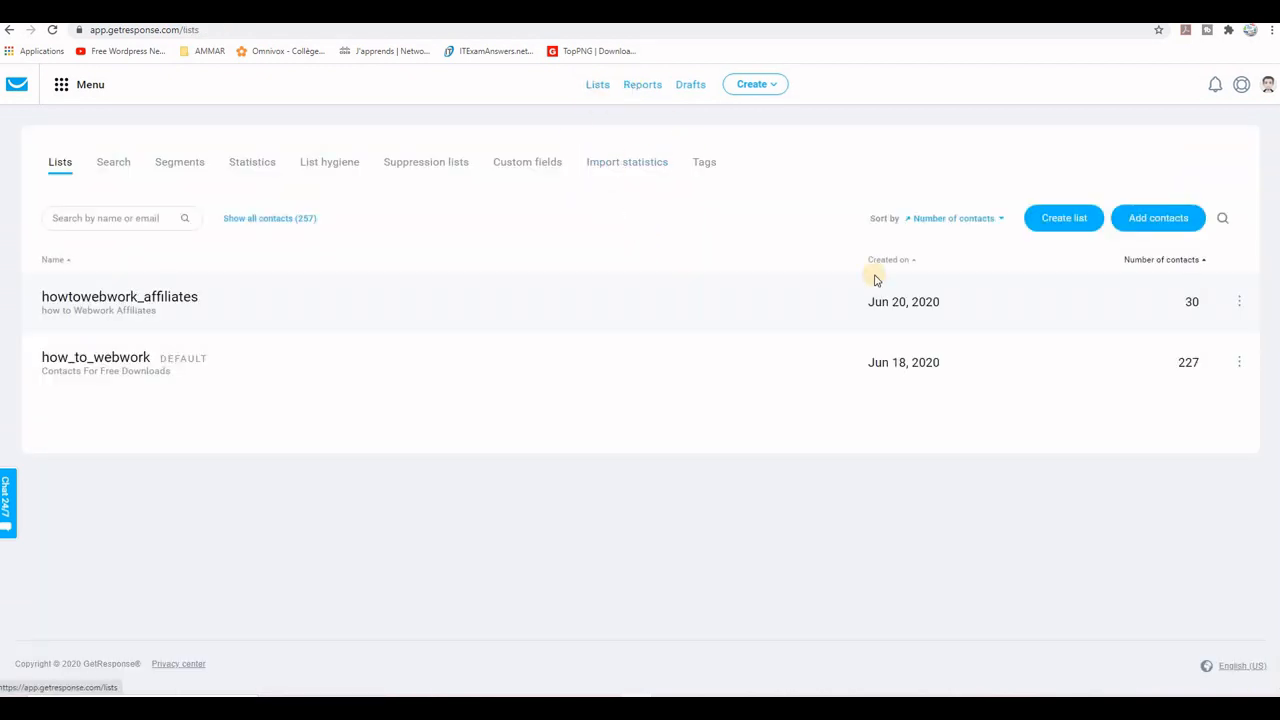
left_click(1060, 220)
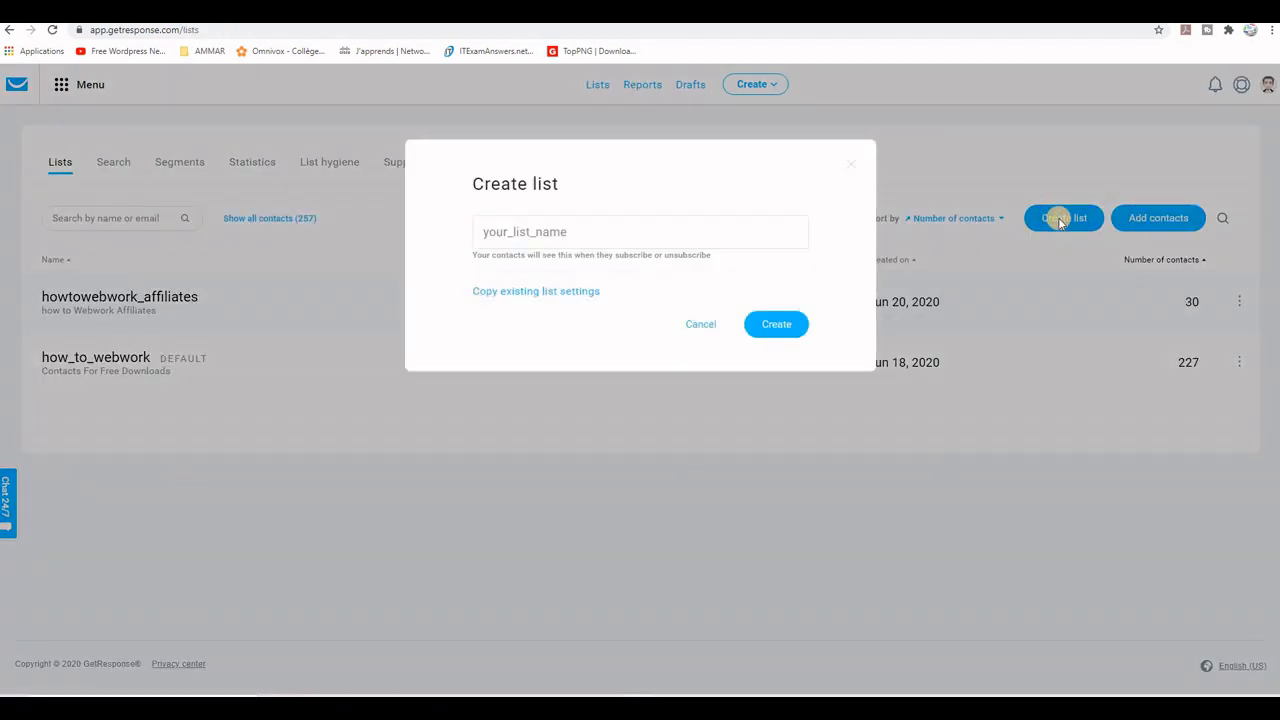
left_click(605, 231)
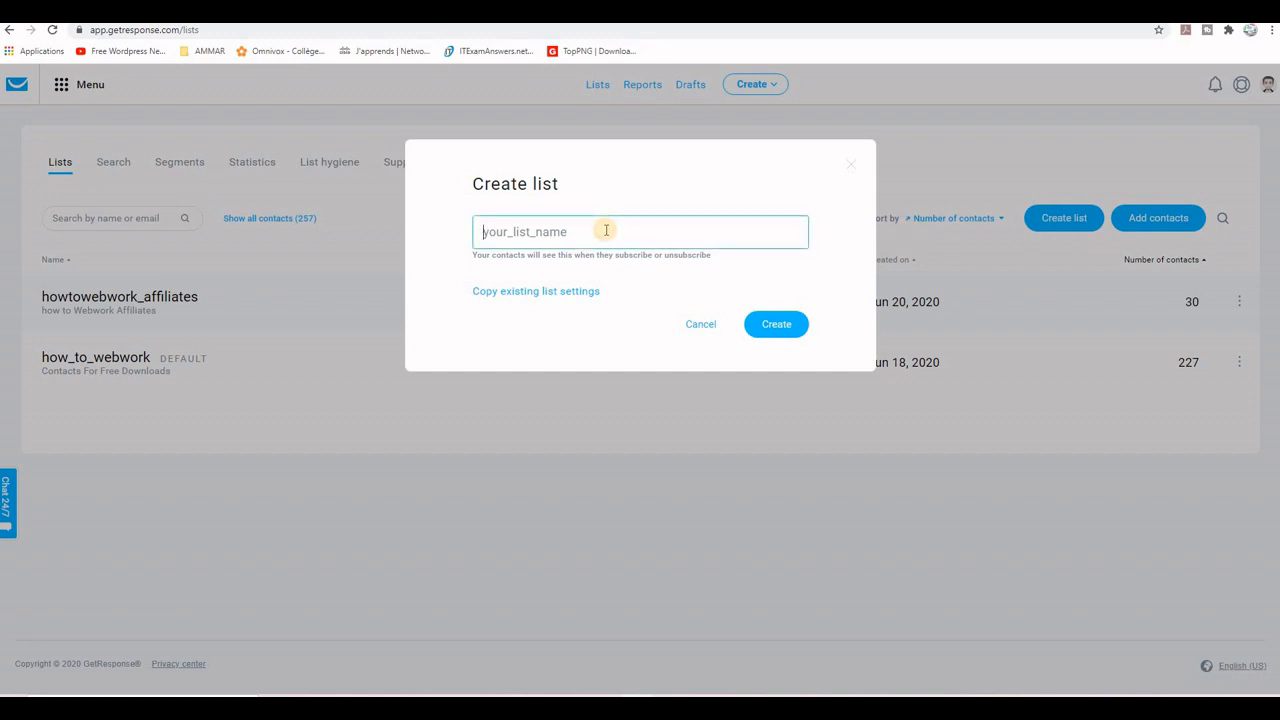
type("freefunnel-")
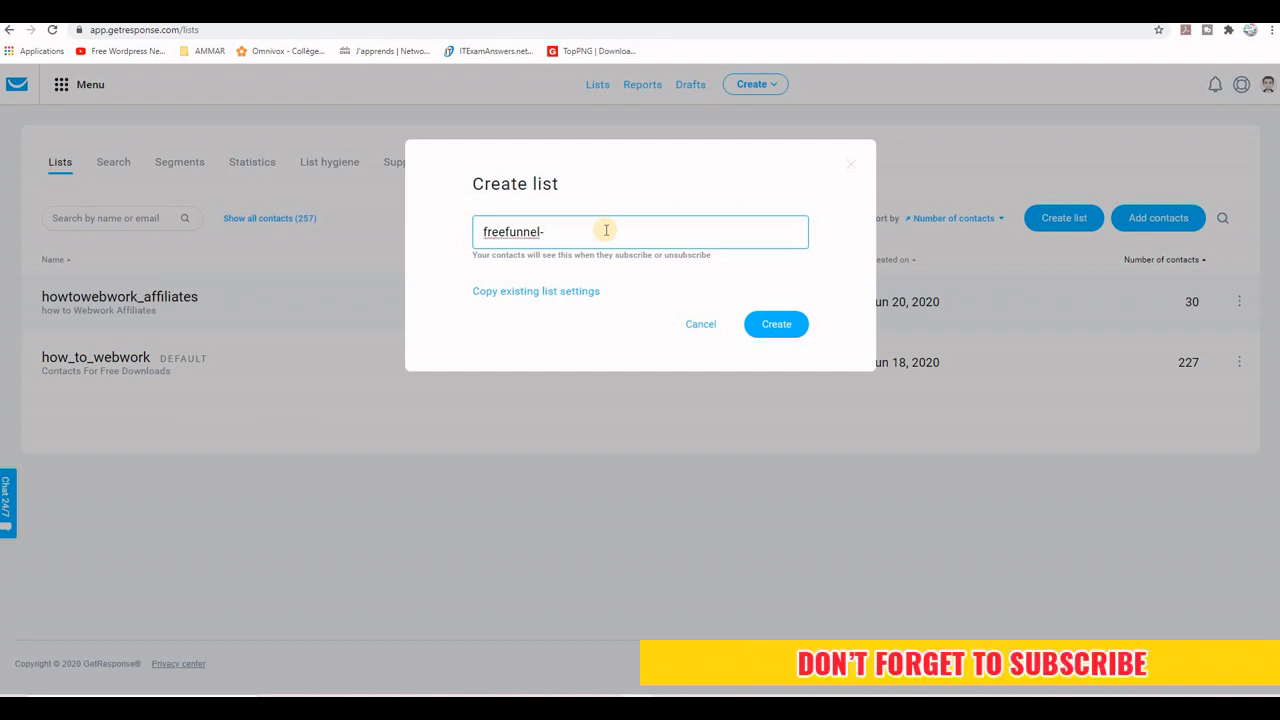
type("download")
left_click(786, 328)
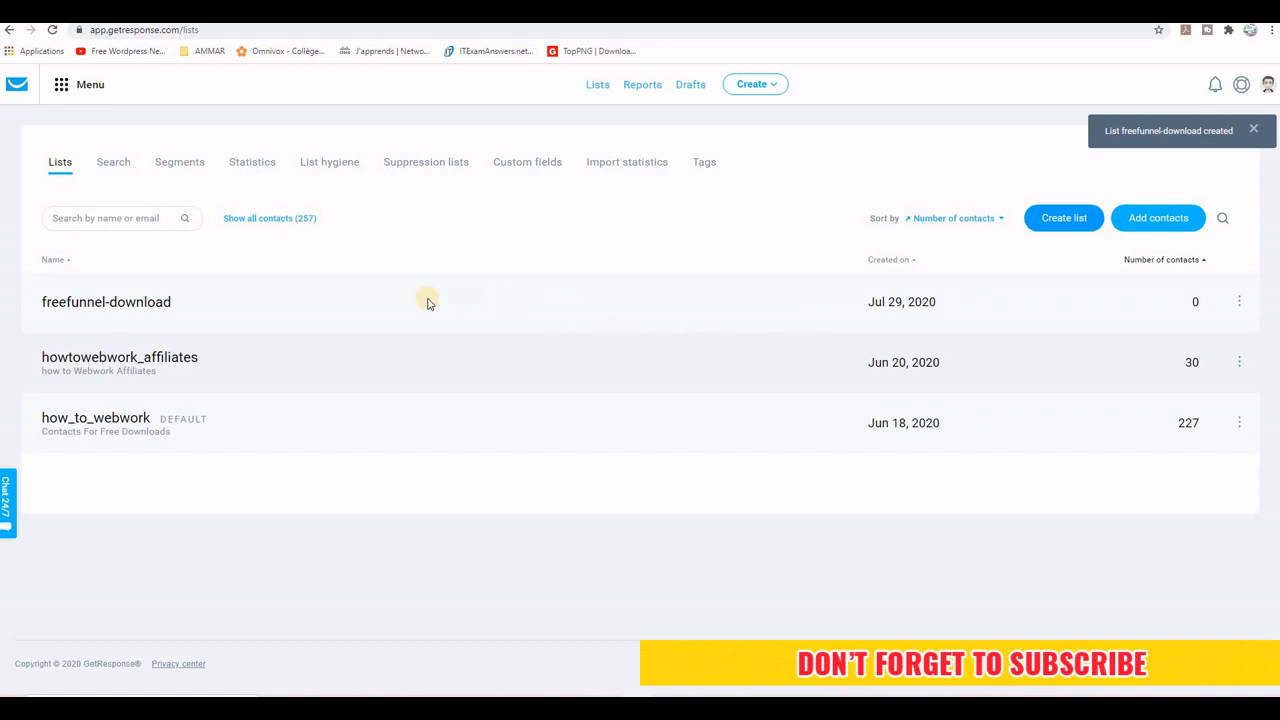
Step: Open the settings of the freefunnel-download list and review its general settings fields
left_click(1240, 303)
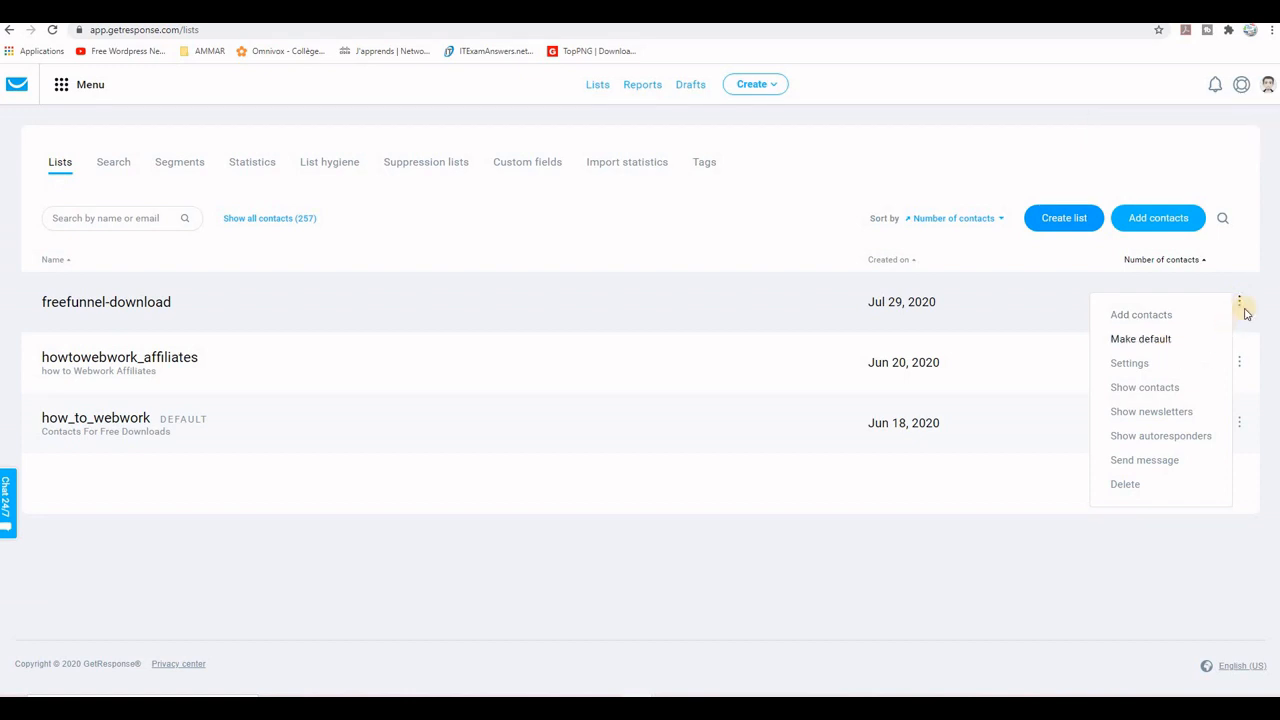
left_click(1126, 364)
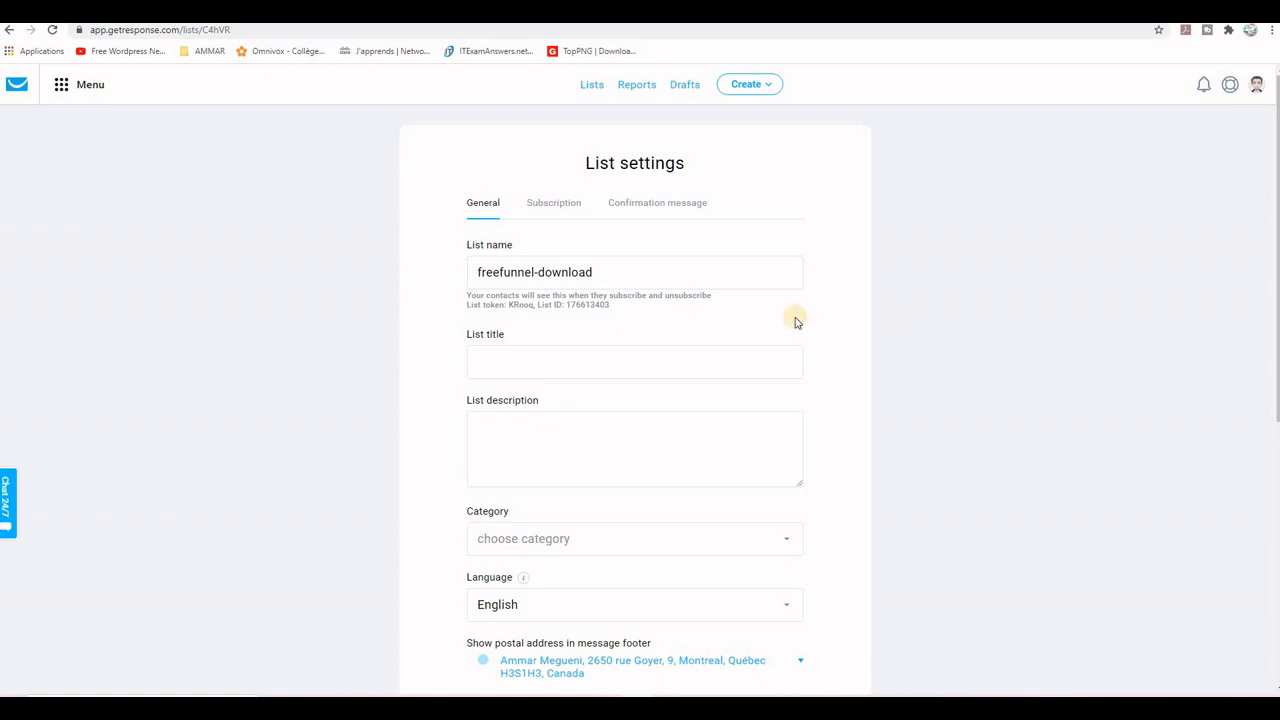
left_click(594, 363)
left_click(603, 424)
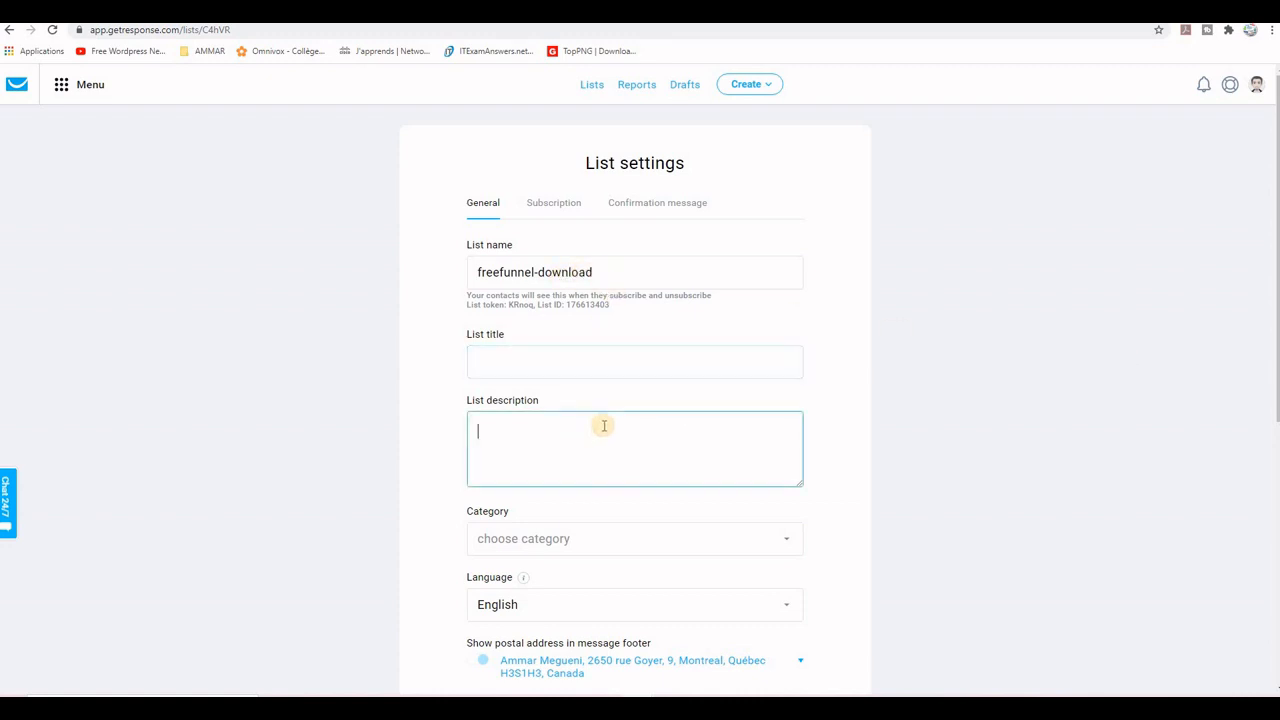
scroll(603, 424, "down", 2)
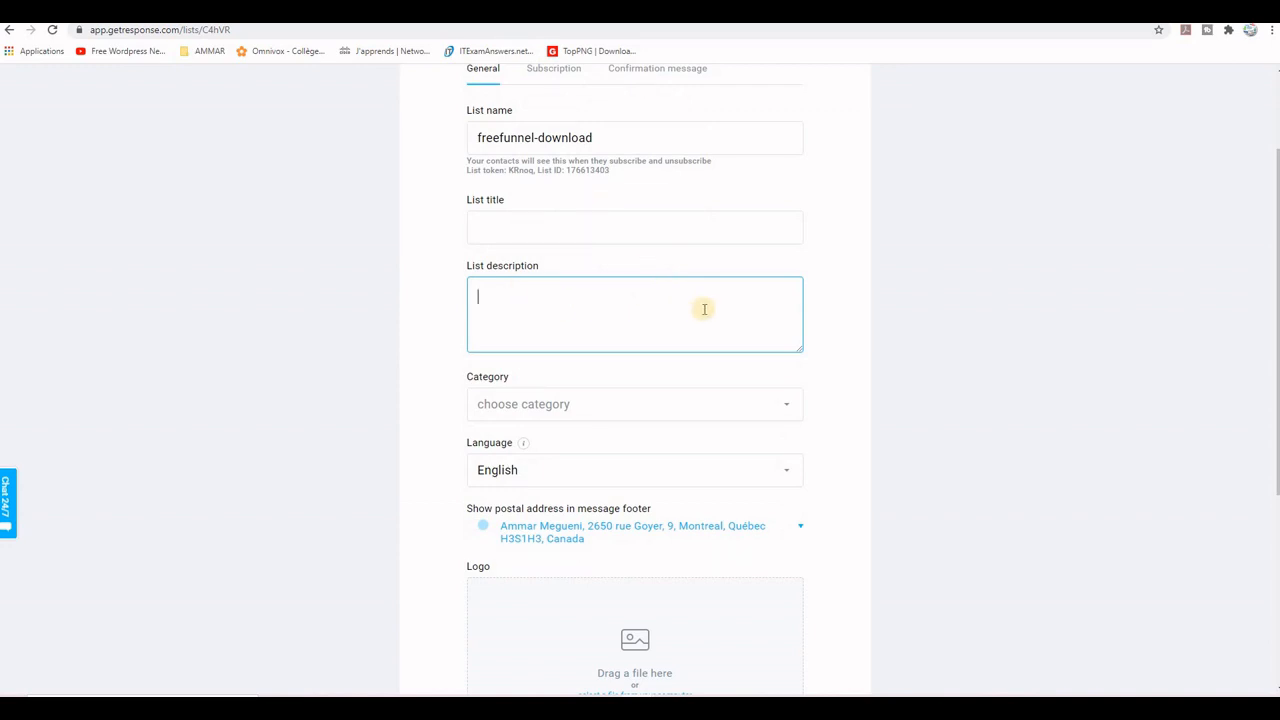
scroll(705, 314, "down", 4)
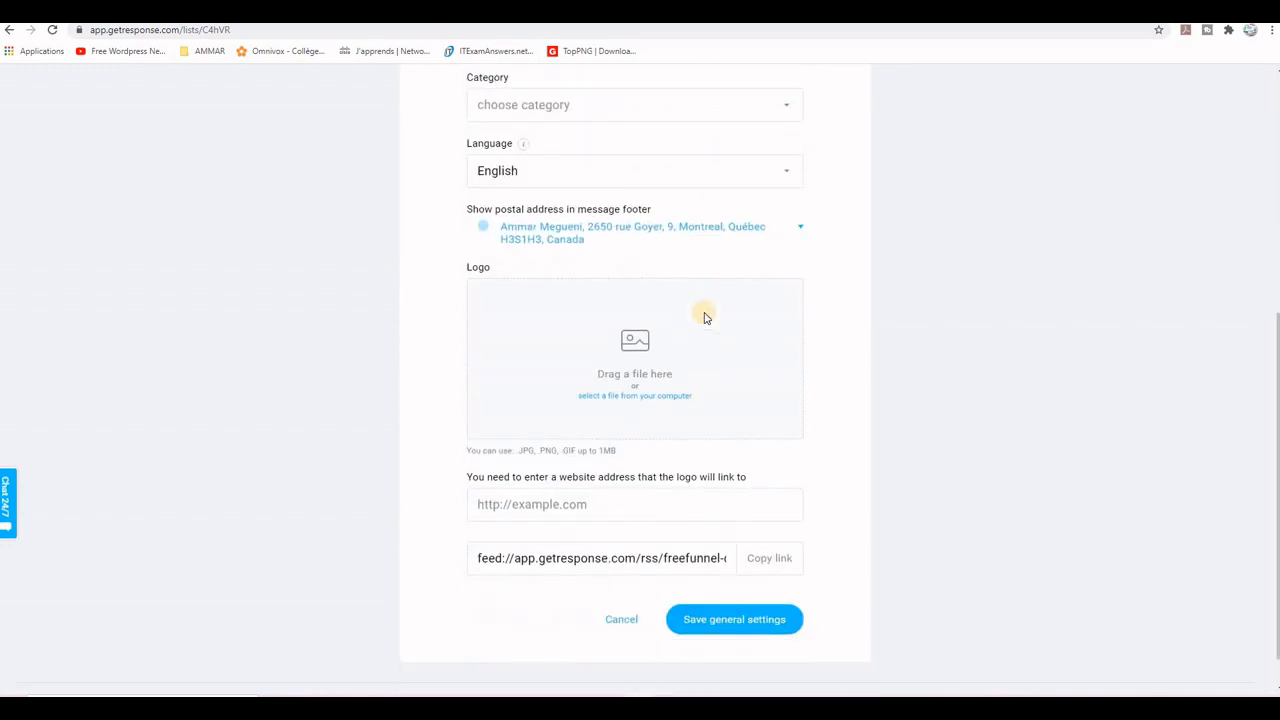
scroll(705, 314, "up", 2)
scroll(705, 314, "down", 1)
scroll(705, 314, "up", 4)
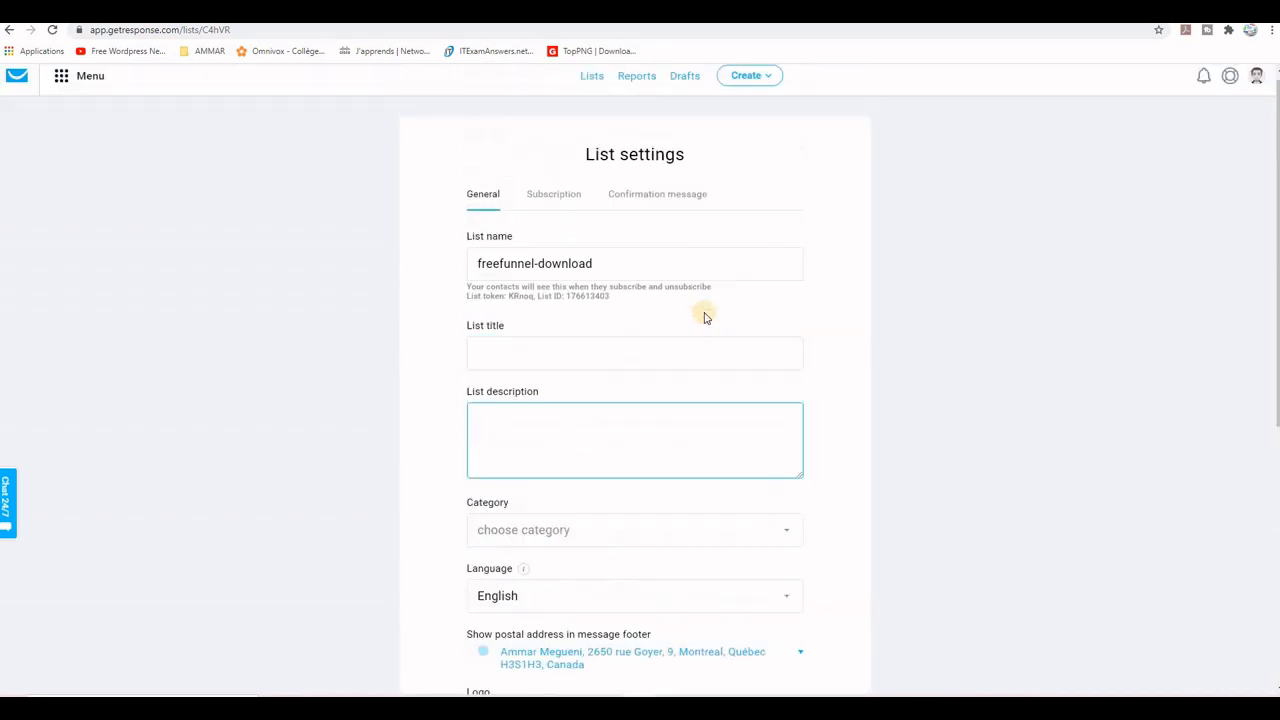
Step: Copy the list name freefunnel-download into the list title
left_click_drag(600, 272, 477, 272)
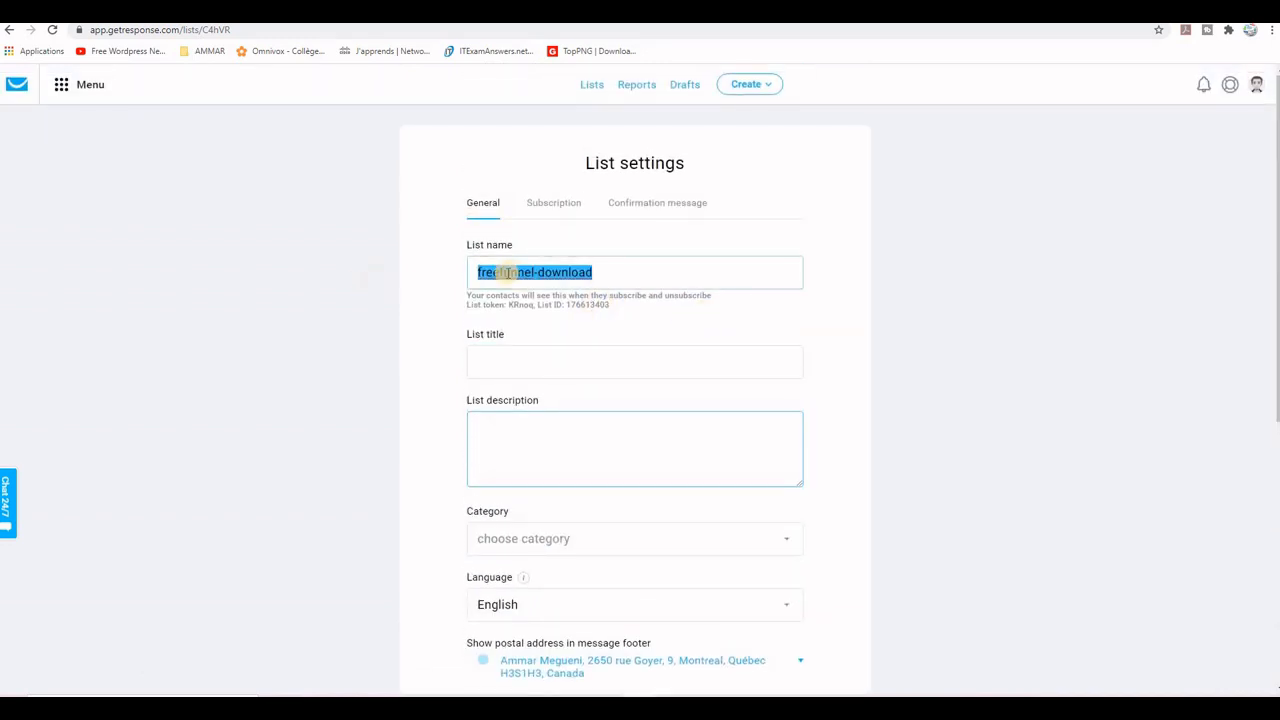
right_click(514, 270)
left_click(582, 322)
left_click(588, 366)
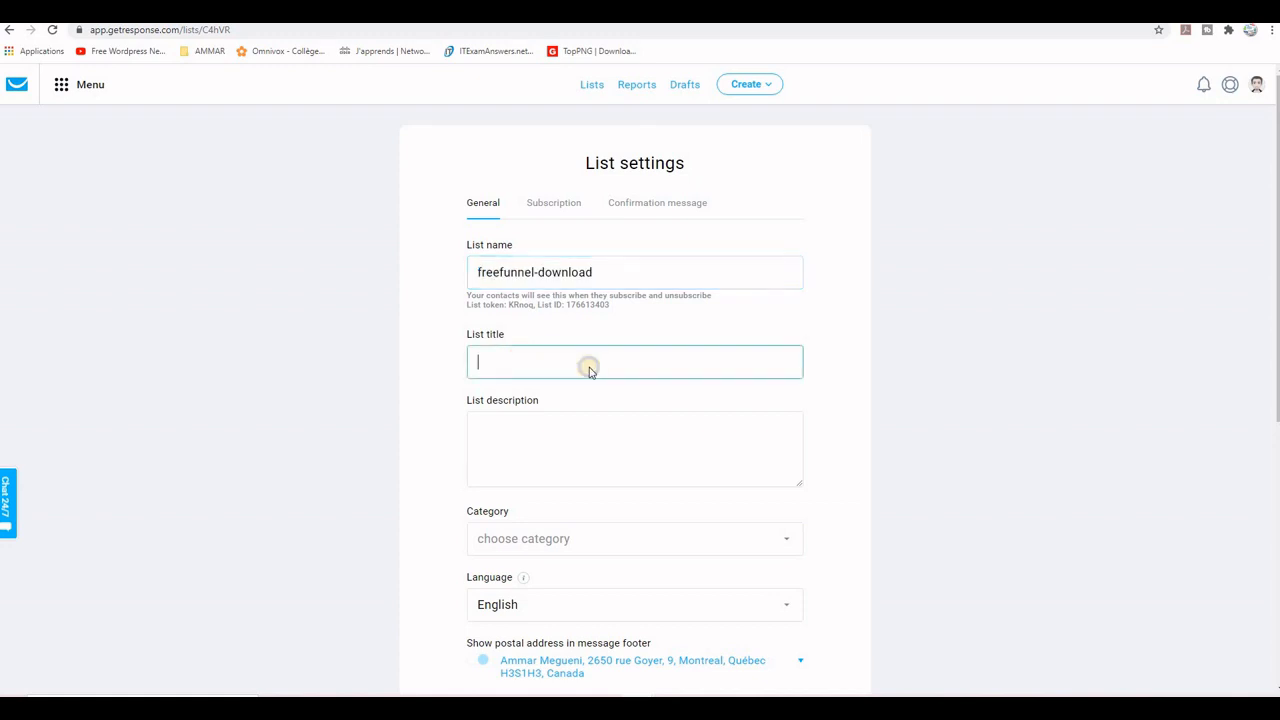
right_click(522, 356)
left_click(553, 461)
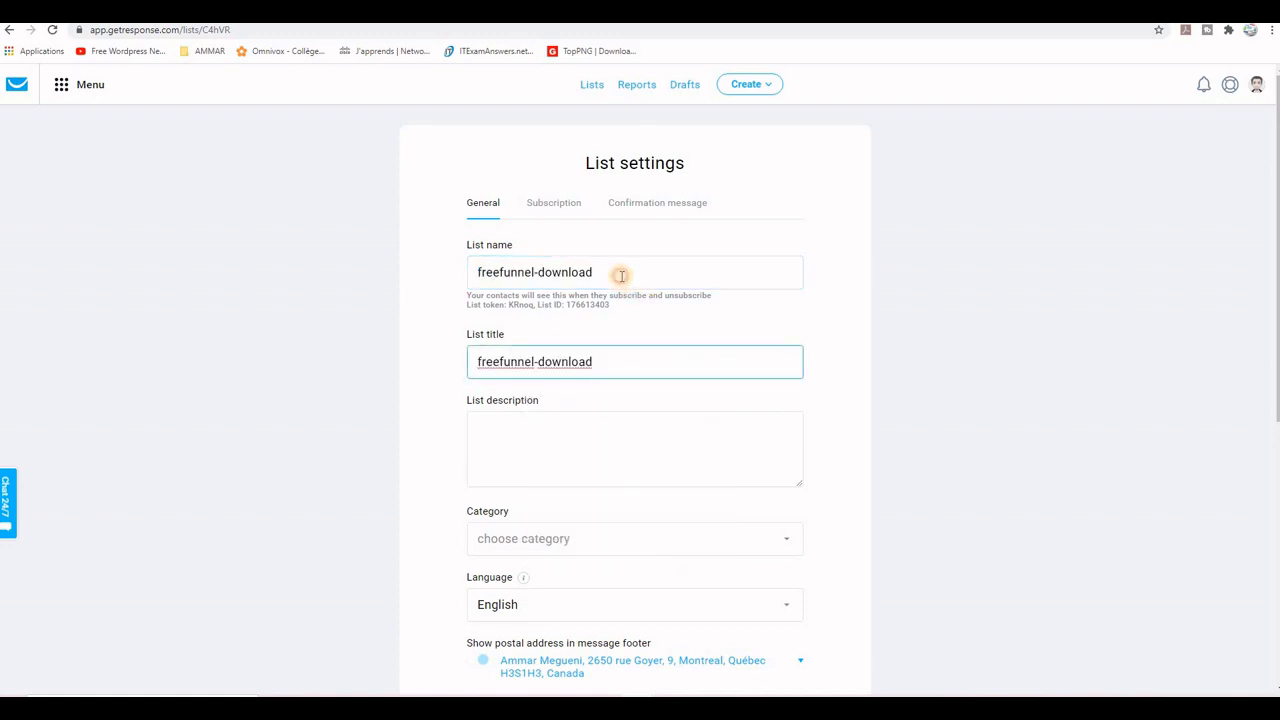
left_click(621, 276)
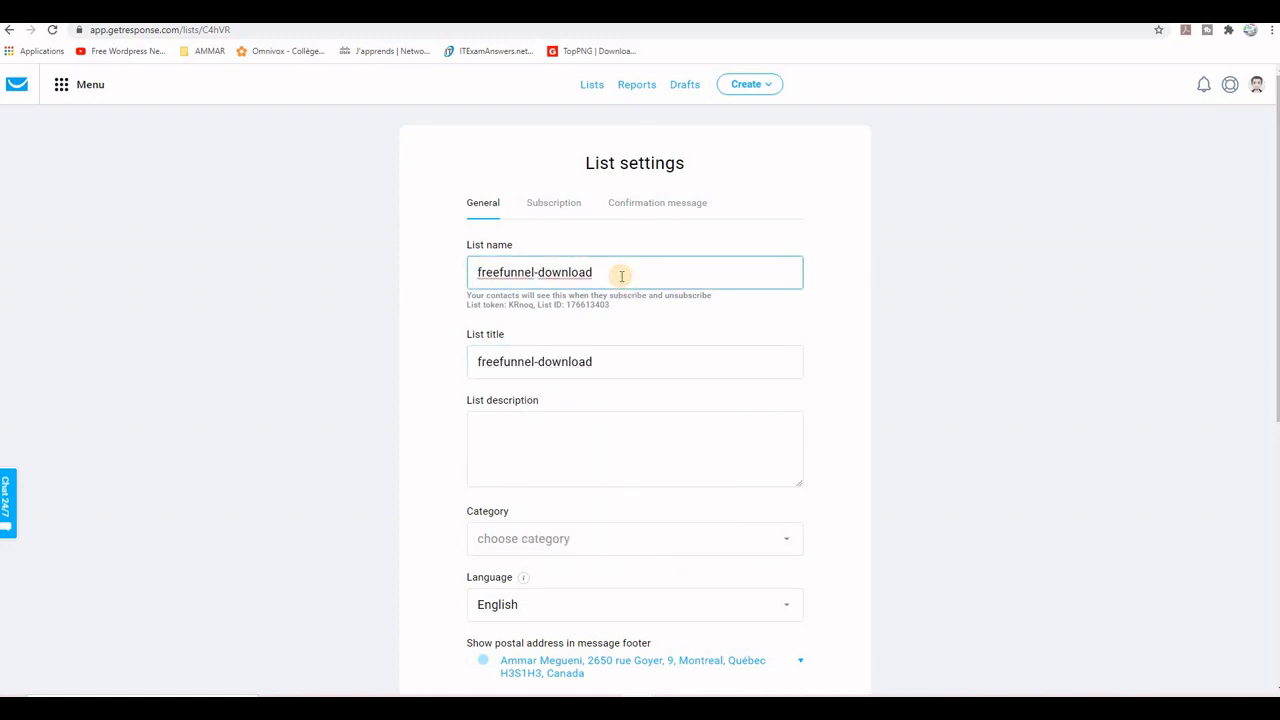
Step: Enable double opt-in confirmation for web subscriptions in the list's subscription settings, keeping subscription notifications on
left_click(548, 205)
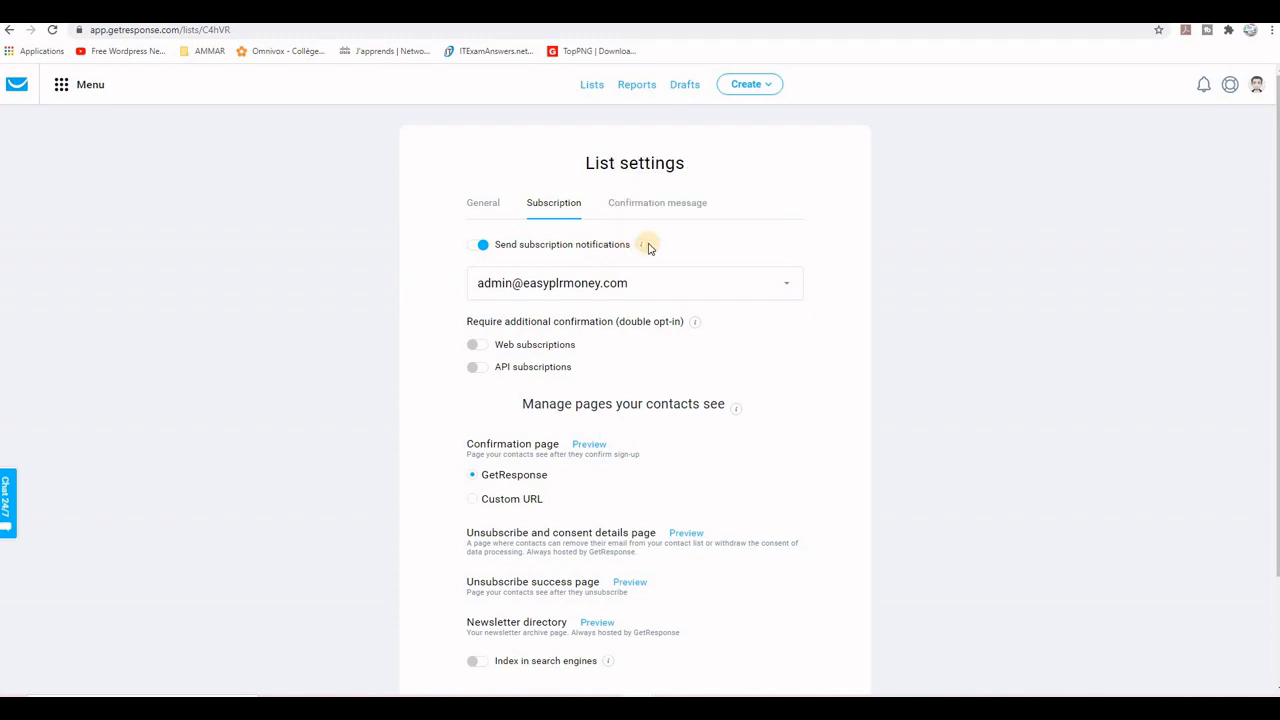
left_click(482, 248)
left_click(482, 248)
left_click(474, 346)
left_click_drag(619, 321, 665, 347)
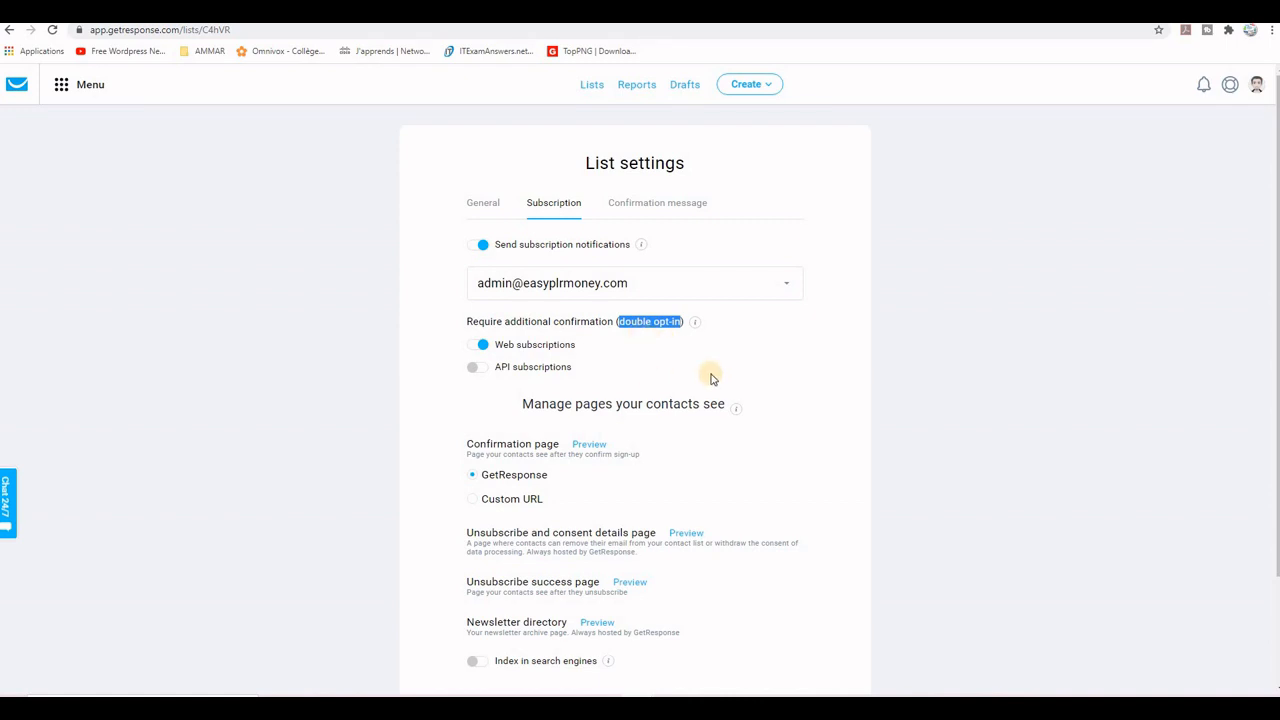
Step: Switch the list's confirmation page to a custom URL and copy the funnel page's address, howtowebwork.com/test/
scroll(842, 372, "down", 1)
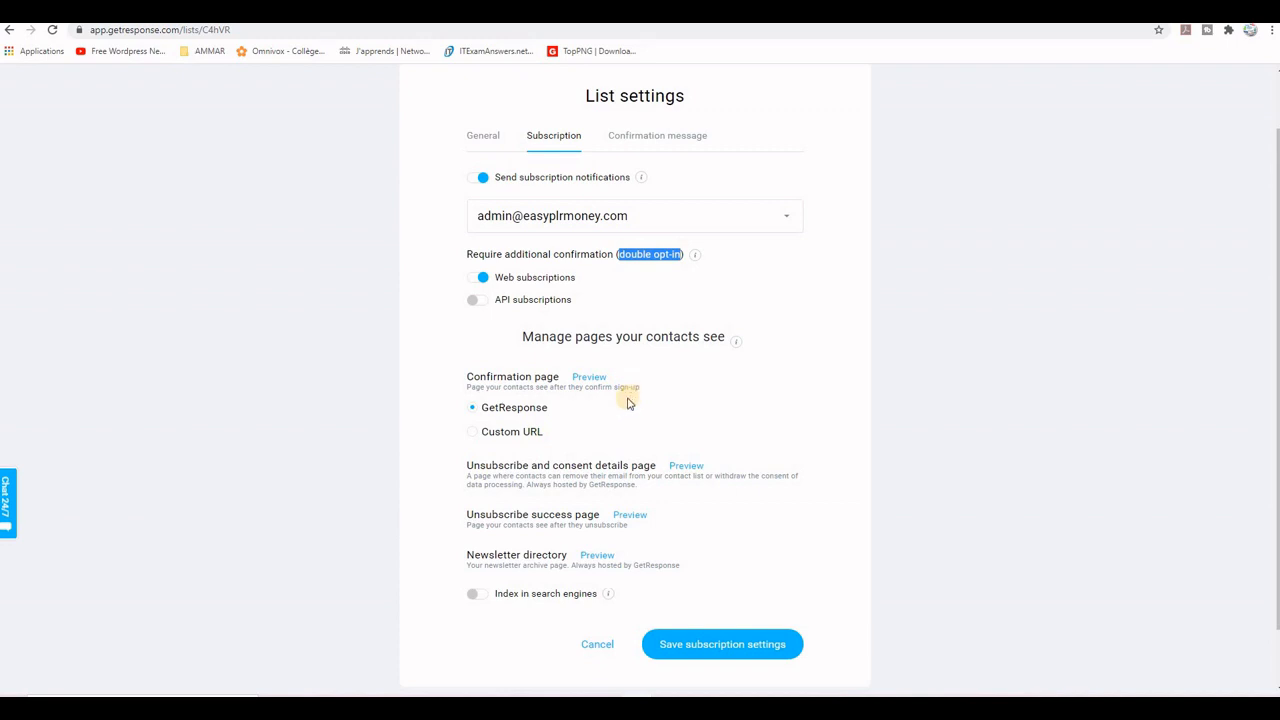
left_click(475, 436)
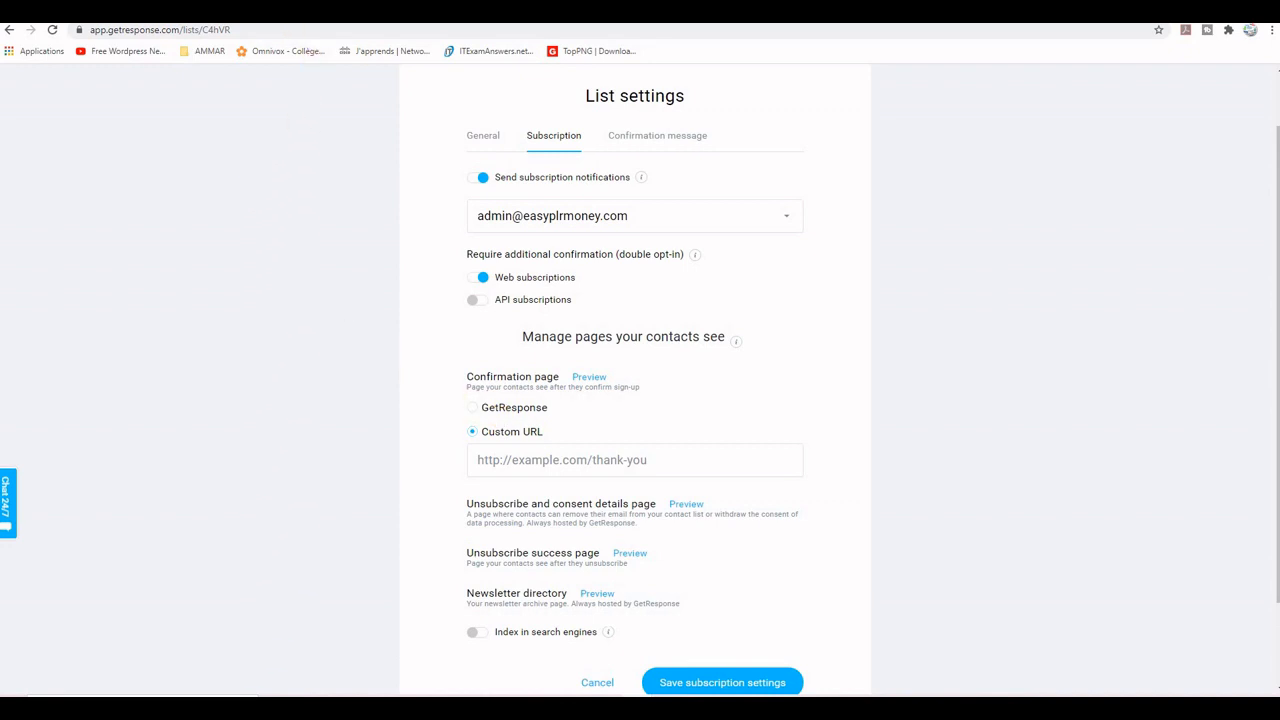
left_click(185, 10)
left_click(156, 30)
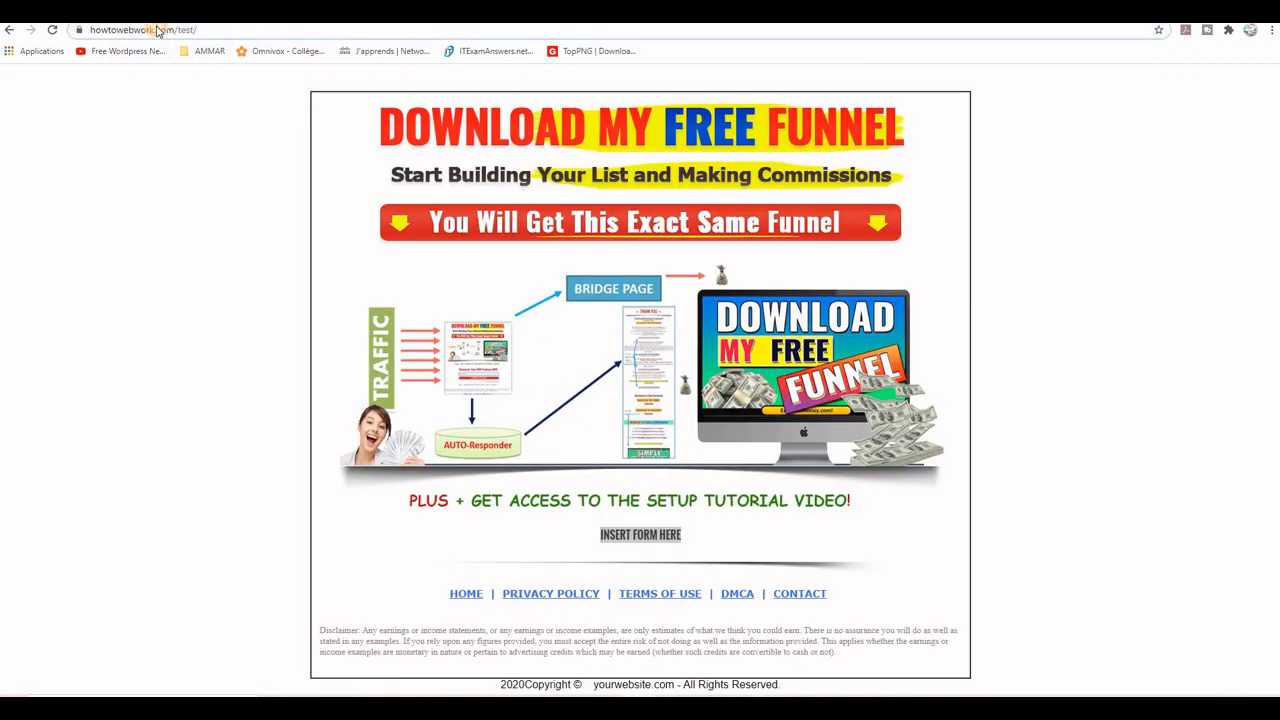
right_click(160, 33)
left_click(220, 101)
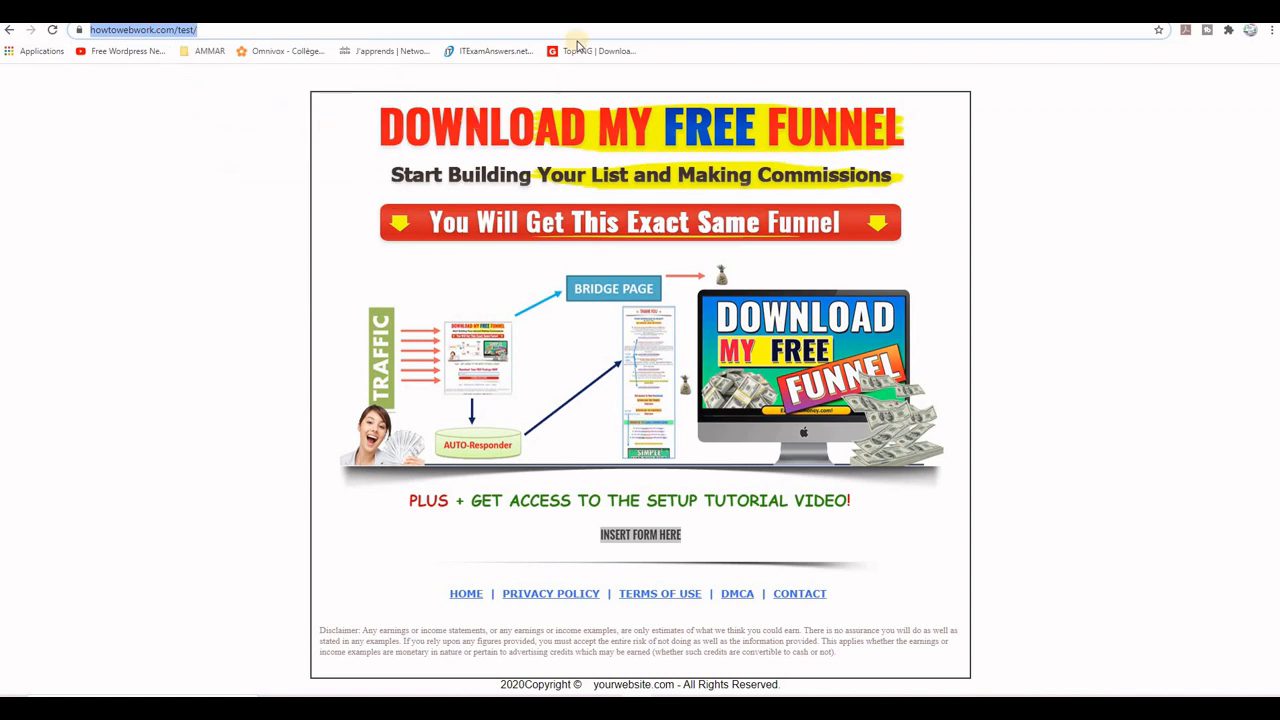
key("ctrl+Tab")
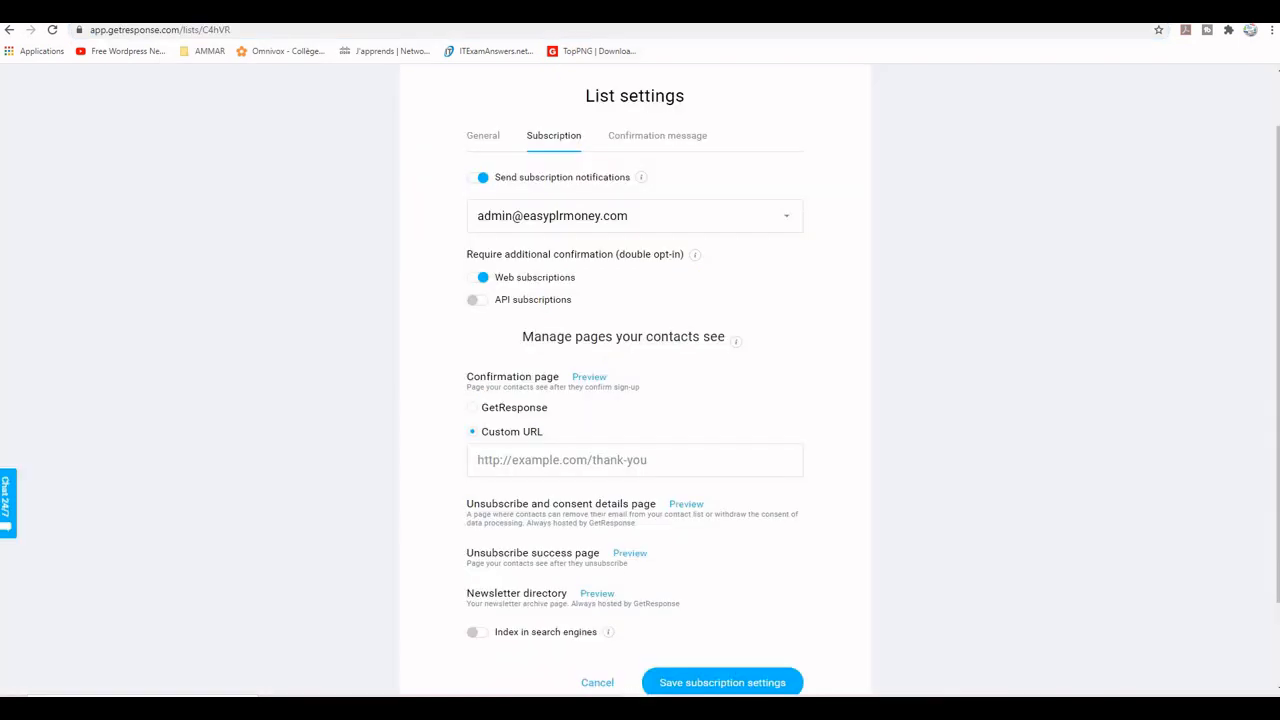
left_click(649, 460)
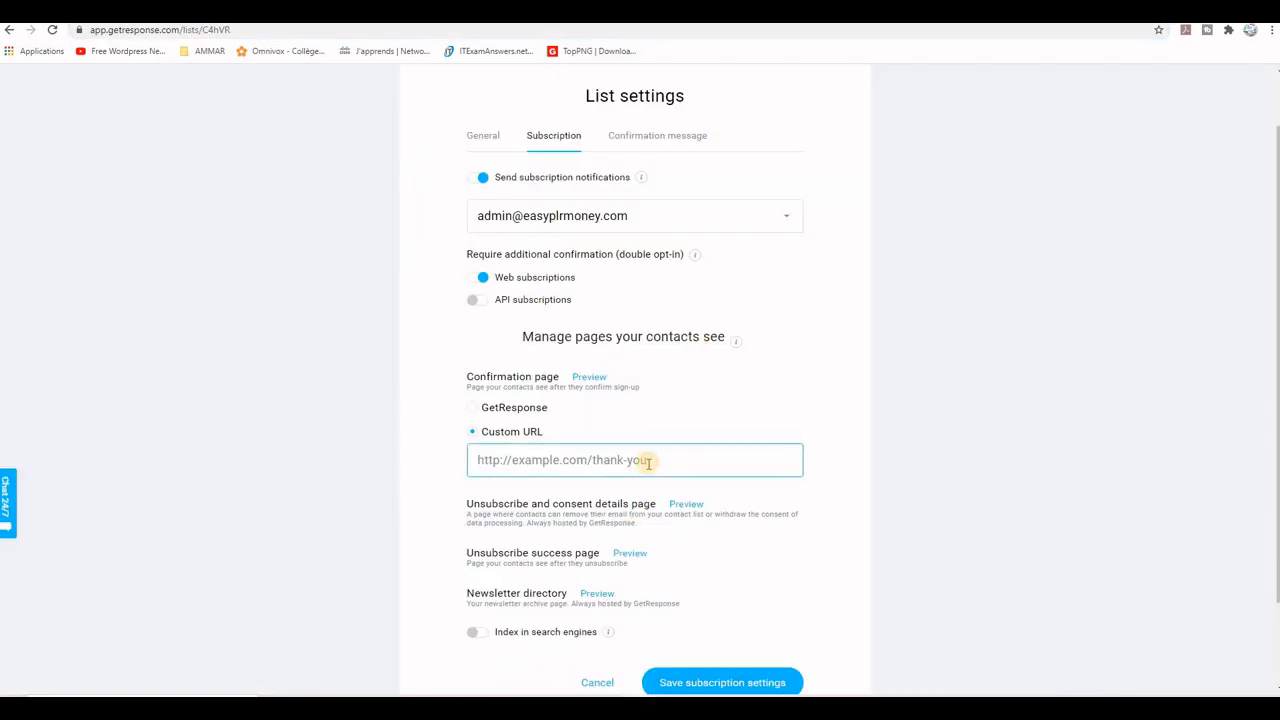
key("ctrl+v")
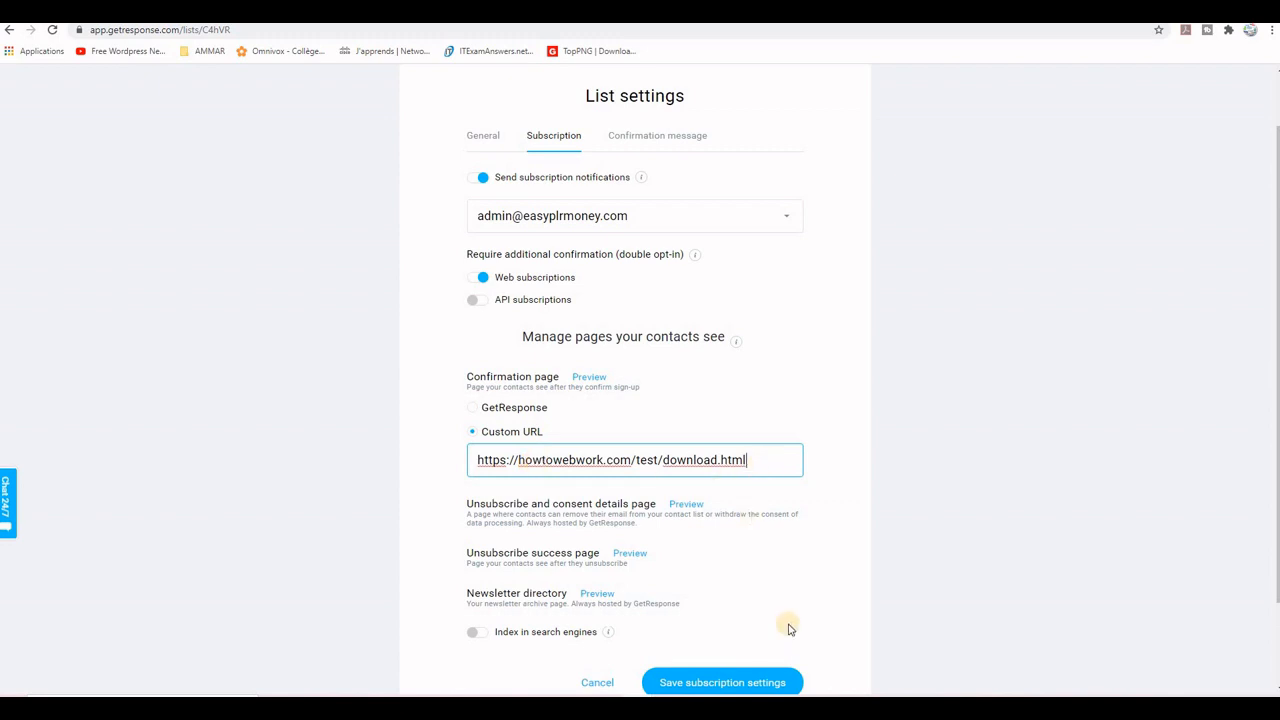
scroll(866, 509, "down", 1)
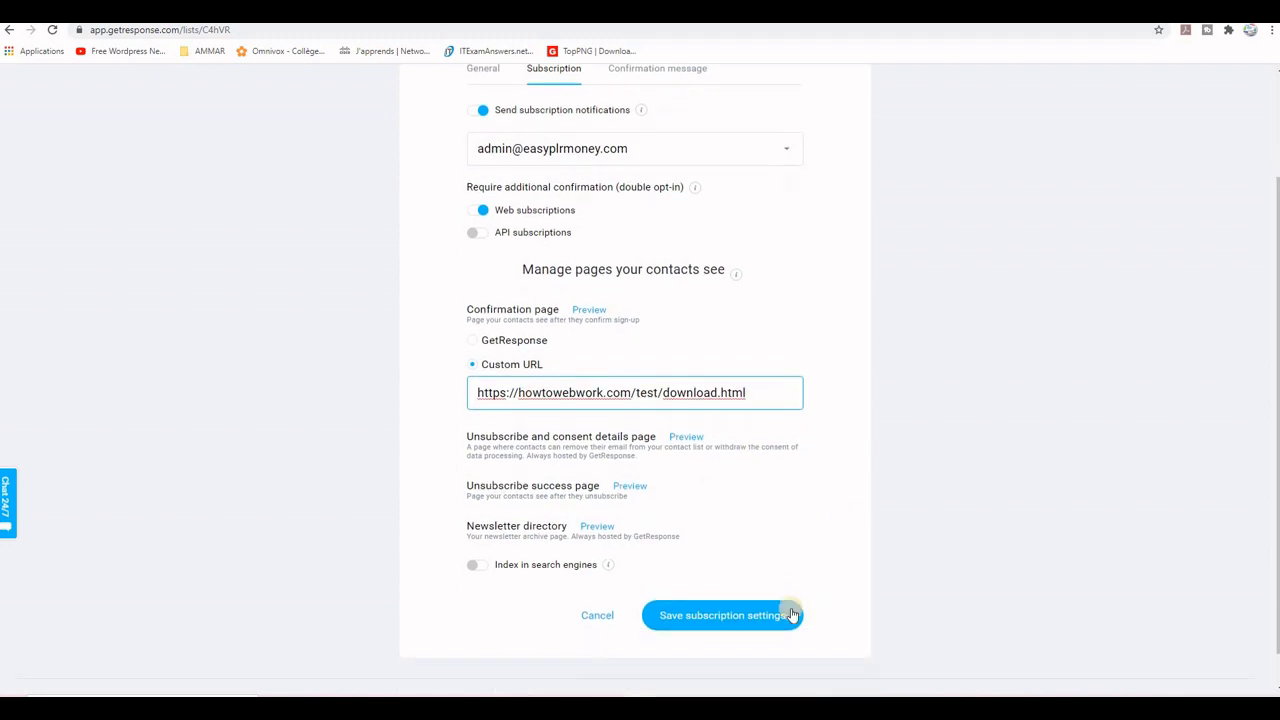
left_click(690, 620)
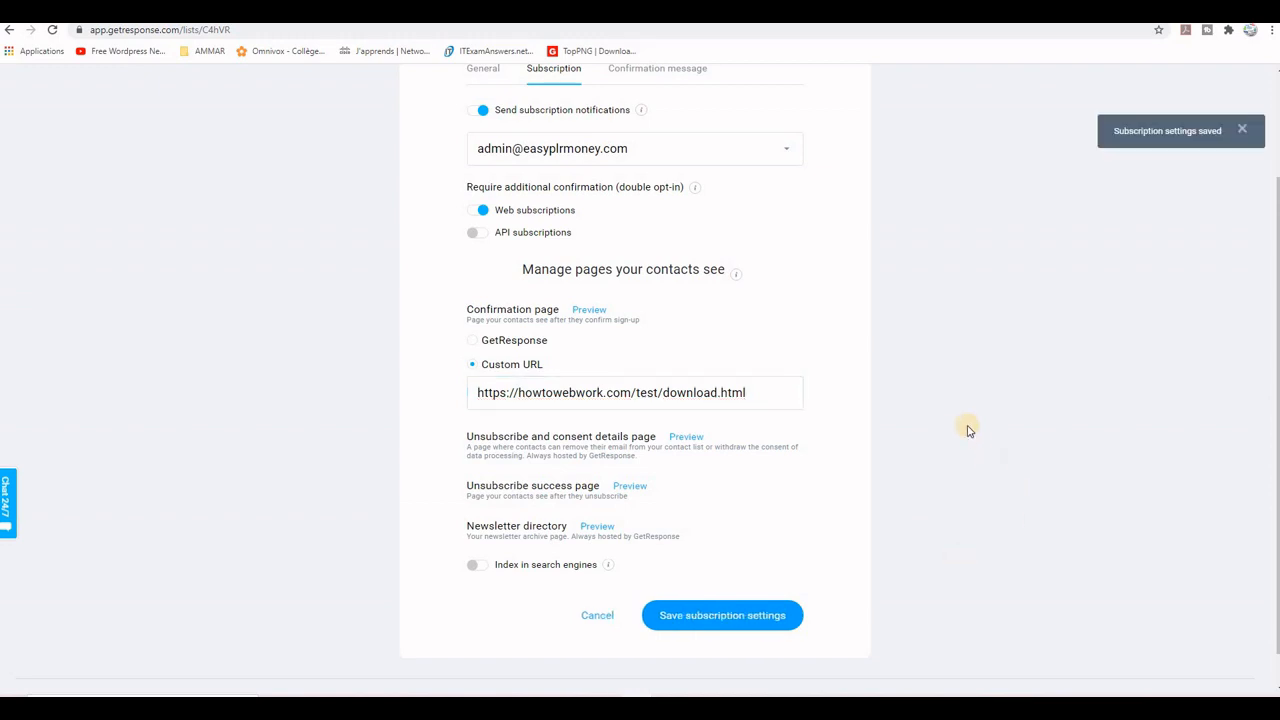
Step: Save the list's confirmation message in HTML format with the existing subject line and default body template
scroll(966, 429, "up", 2)
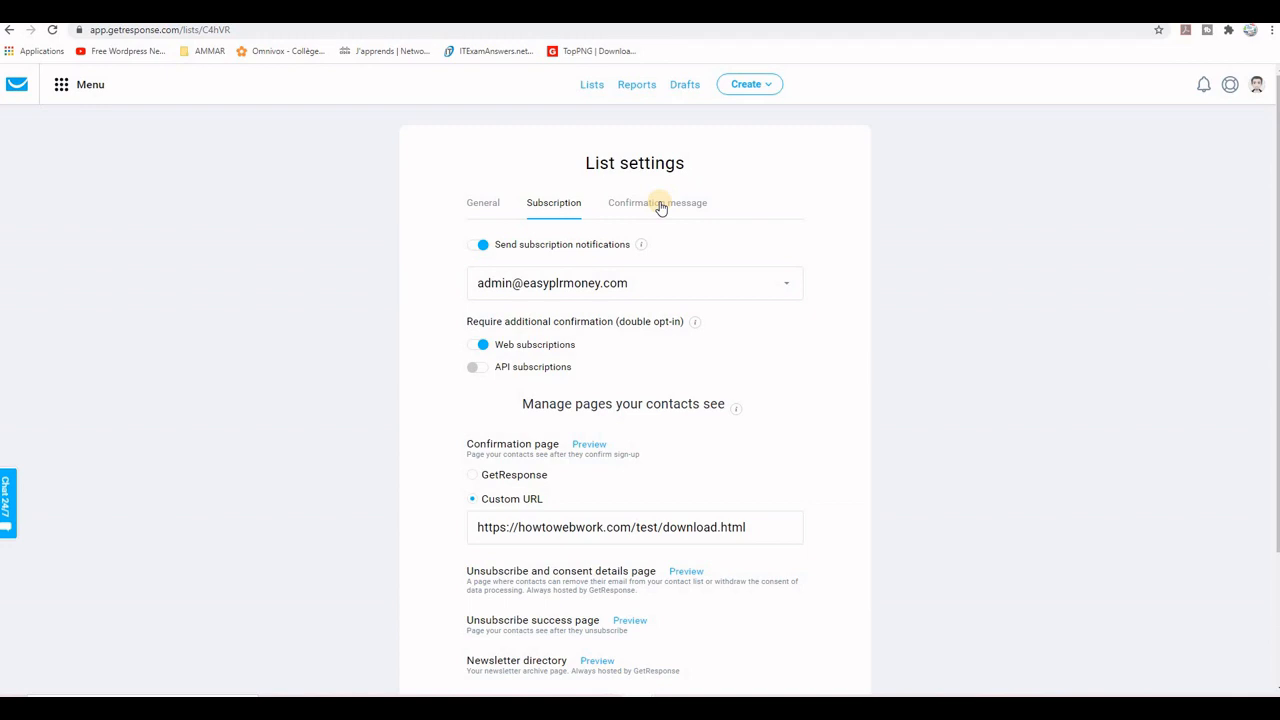
left_click(660, 205)
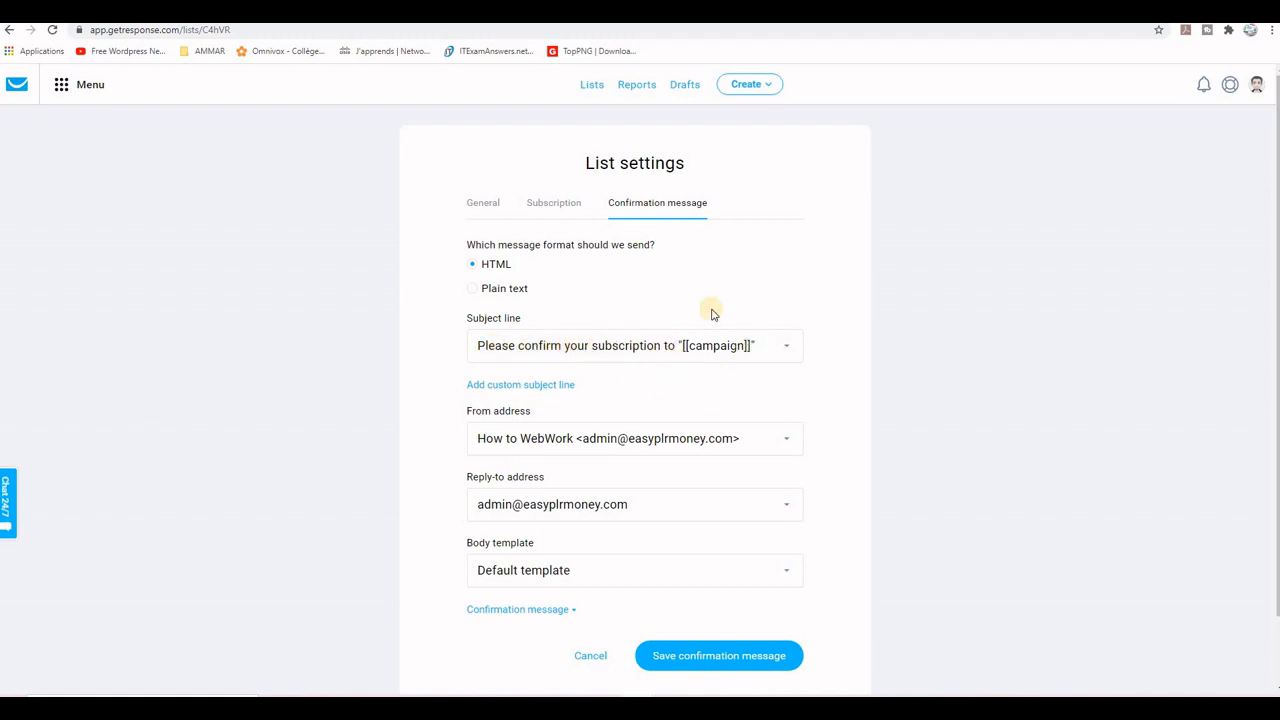
left_click(725, 664)
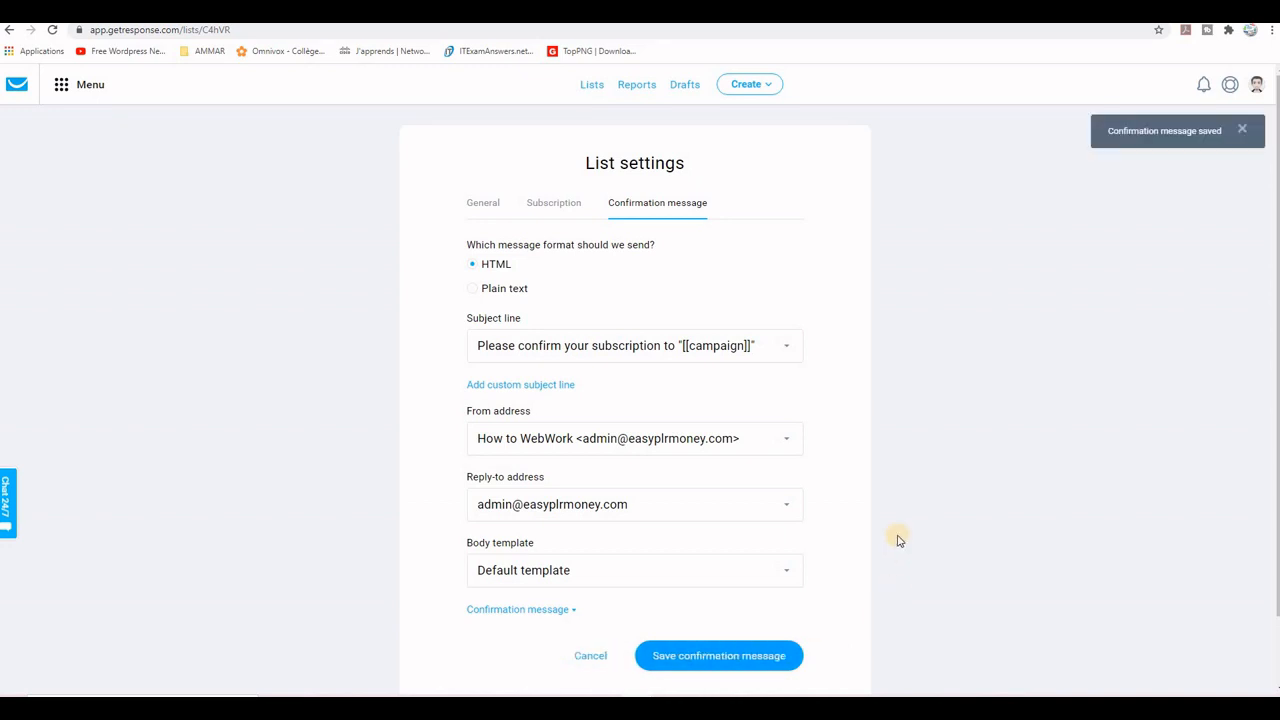
Step: Return to the contact lists, go to Forms and surveys and start creating a new form
left_click(590, 84)
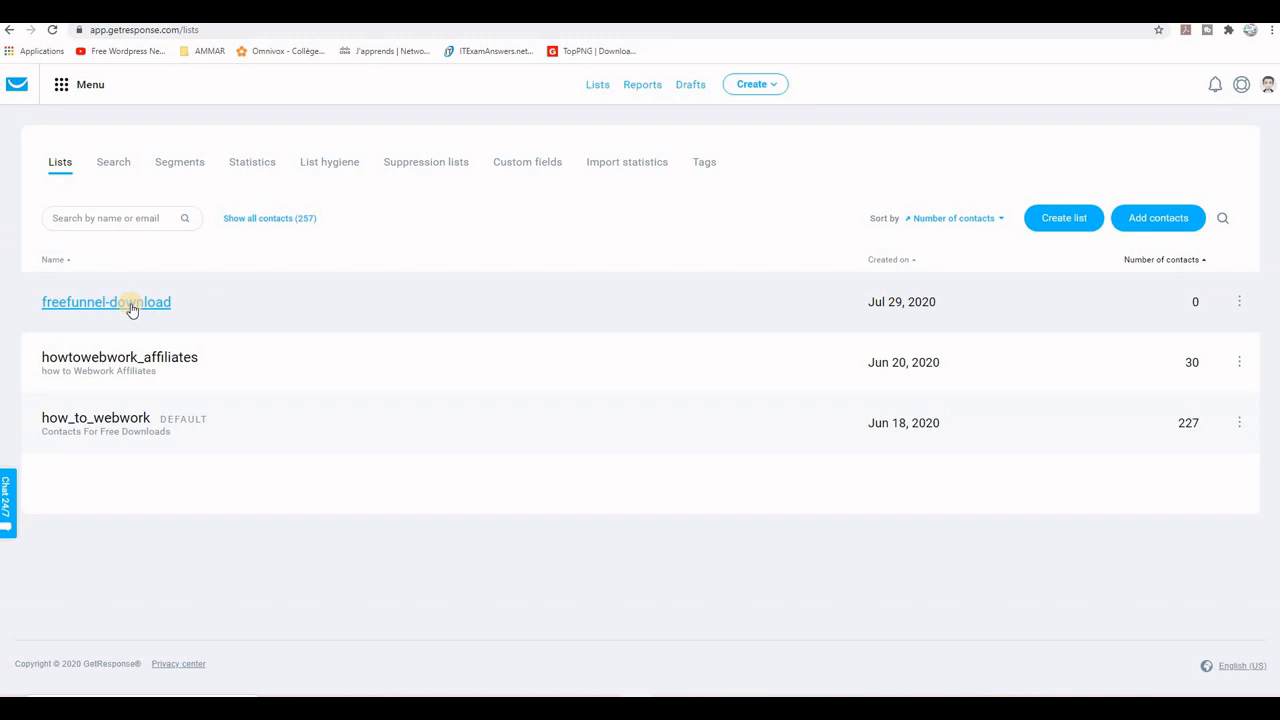
left_click(61, 86)
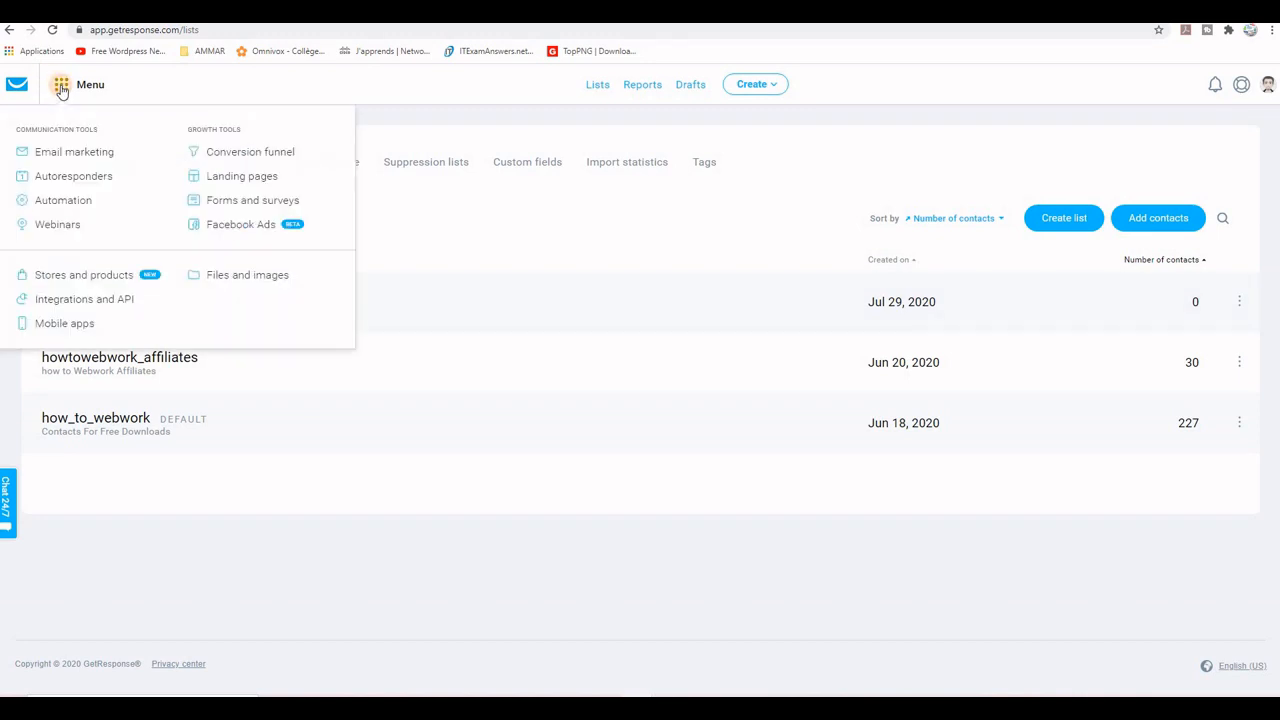
left_click(240, 204)
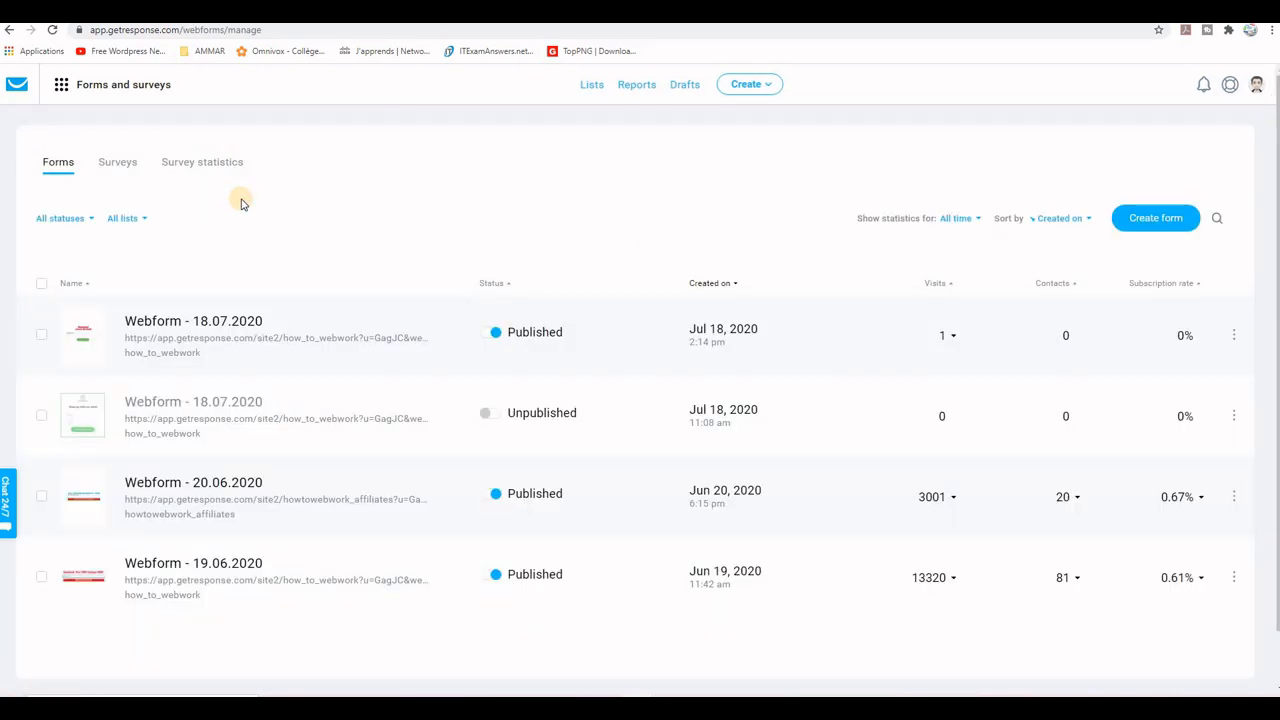
left_click(1152, 219)
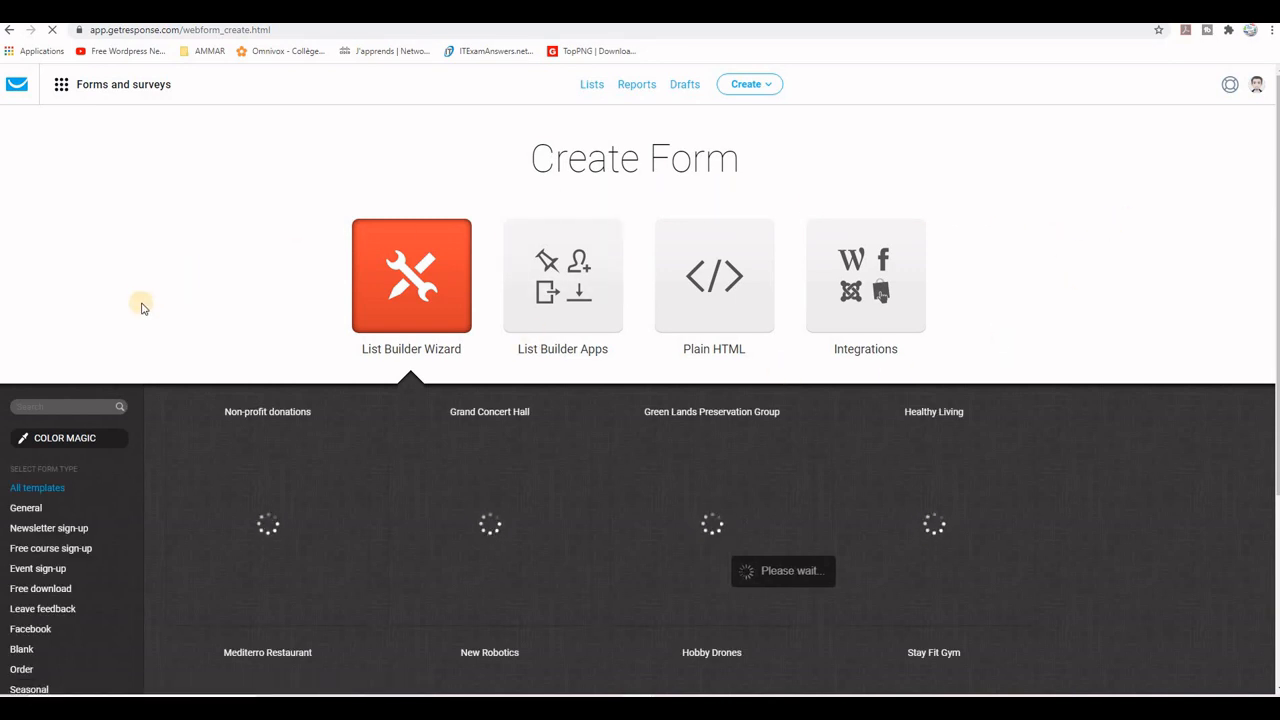
Step: Filter the form templates to Free download and choose the Download for Free template
scroll(142, 327, "down", 1)
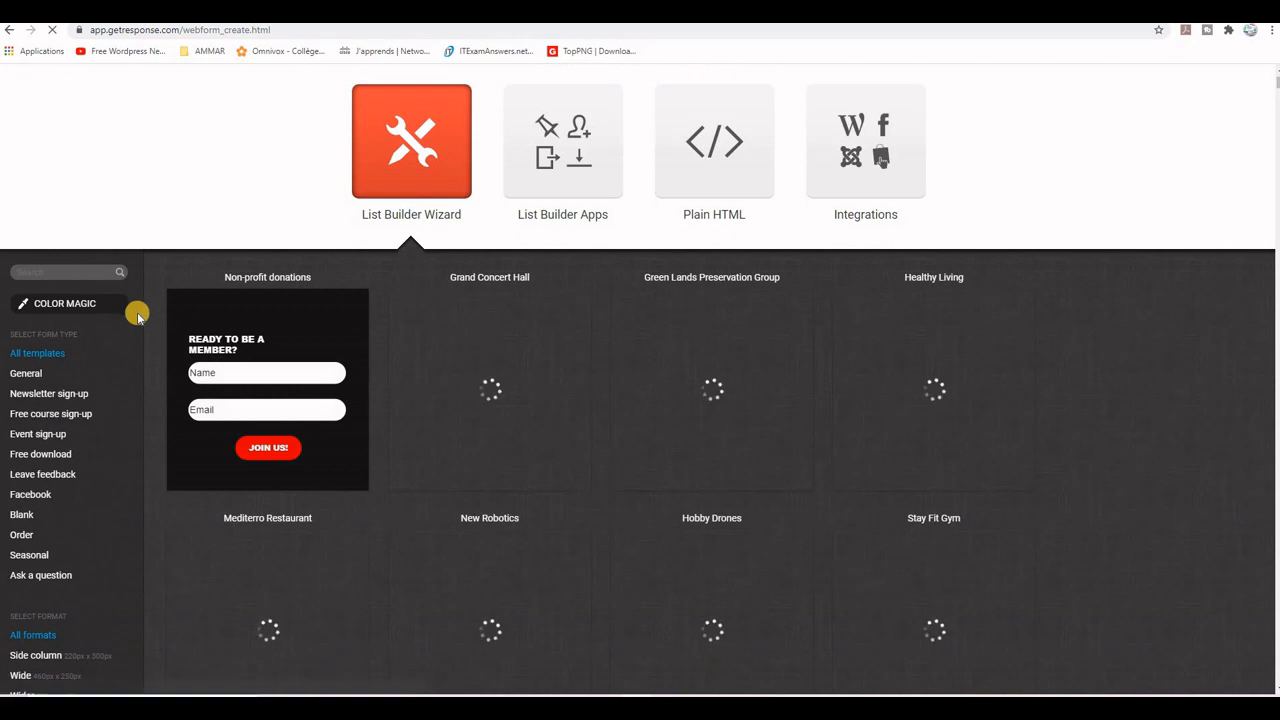
scroll(134, 309, "down", 1)
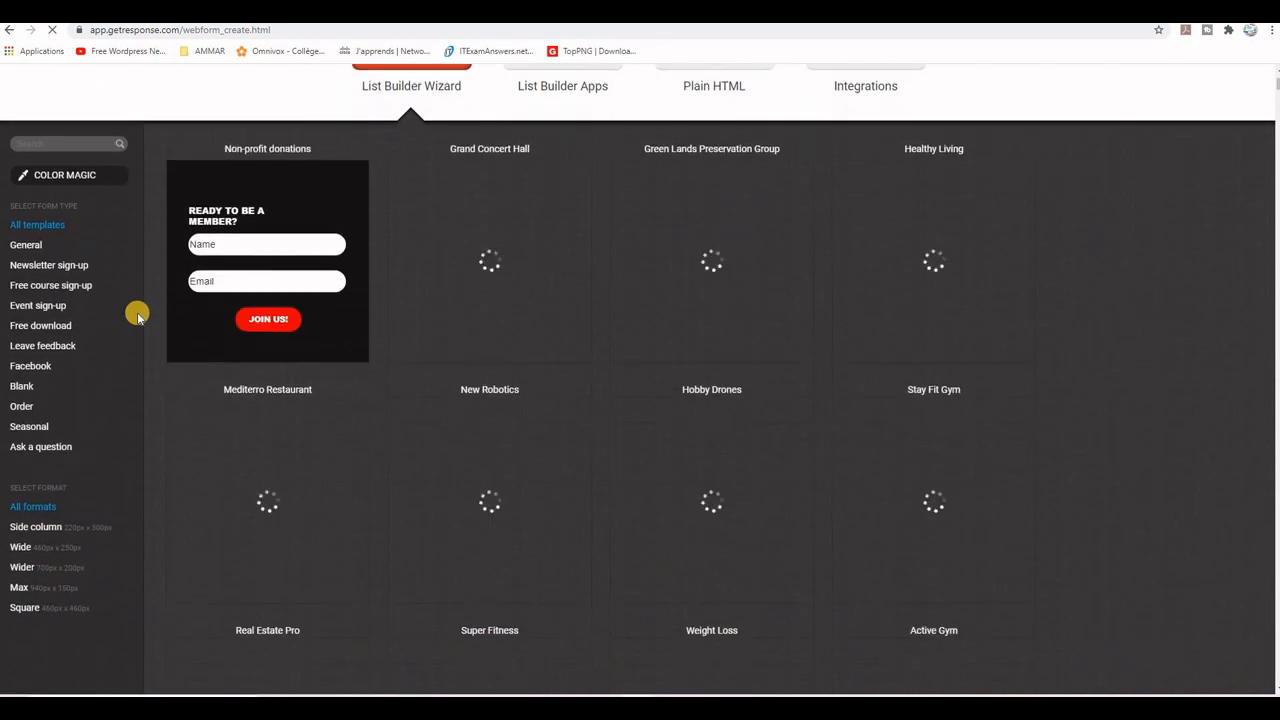
left_click(38, 299)
left_click(22, 401)
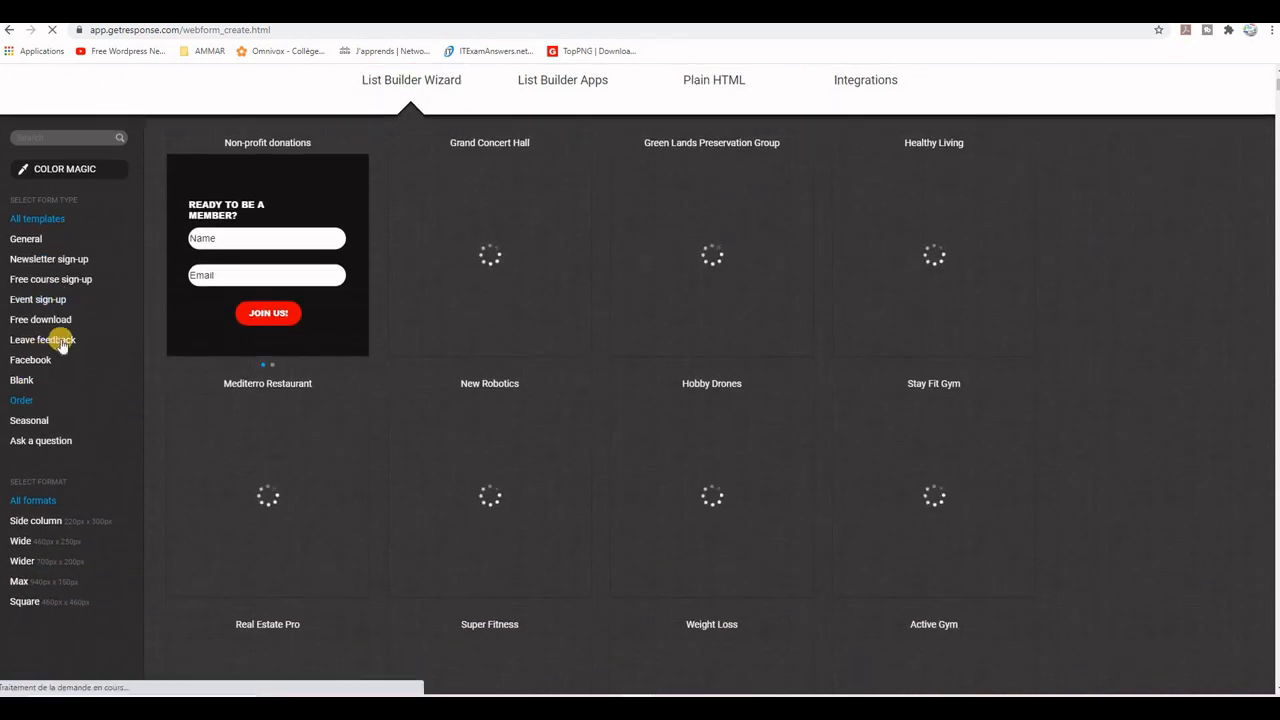
left_click(44, 320)
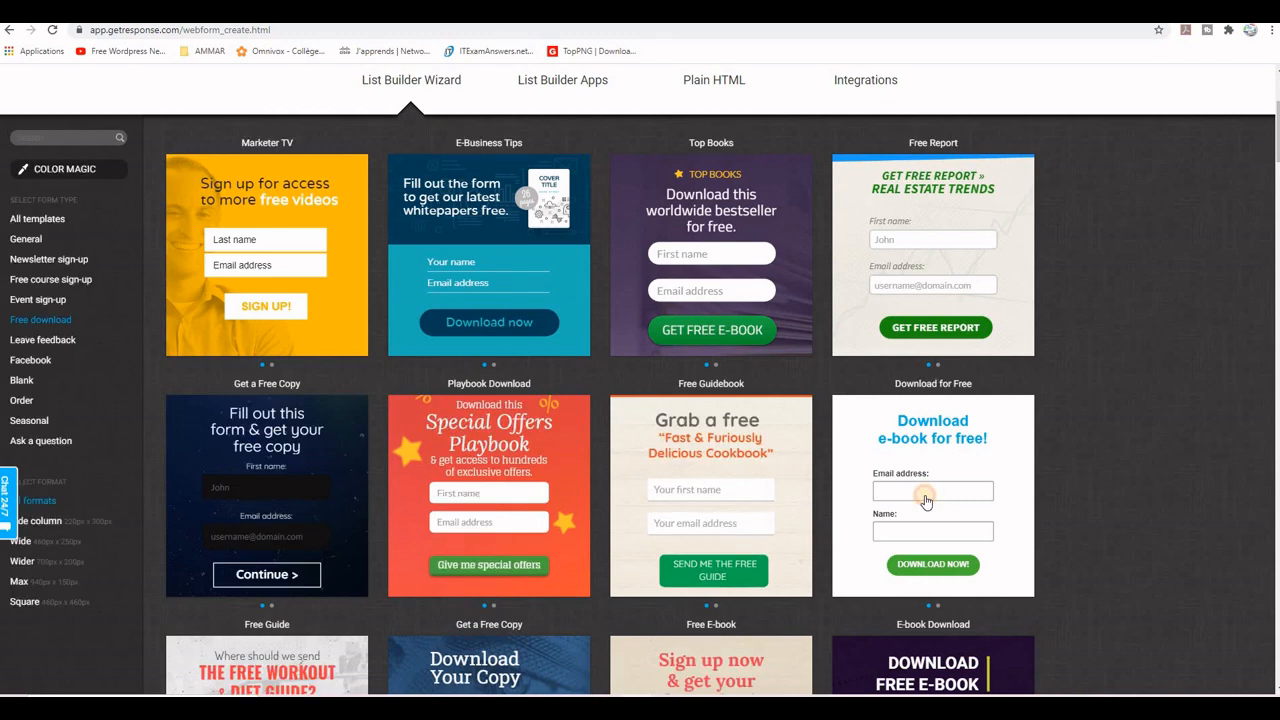
left_click(927, 497)
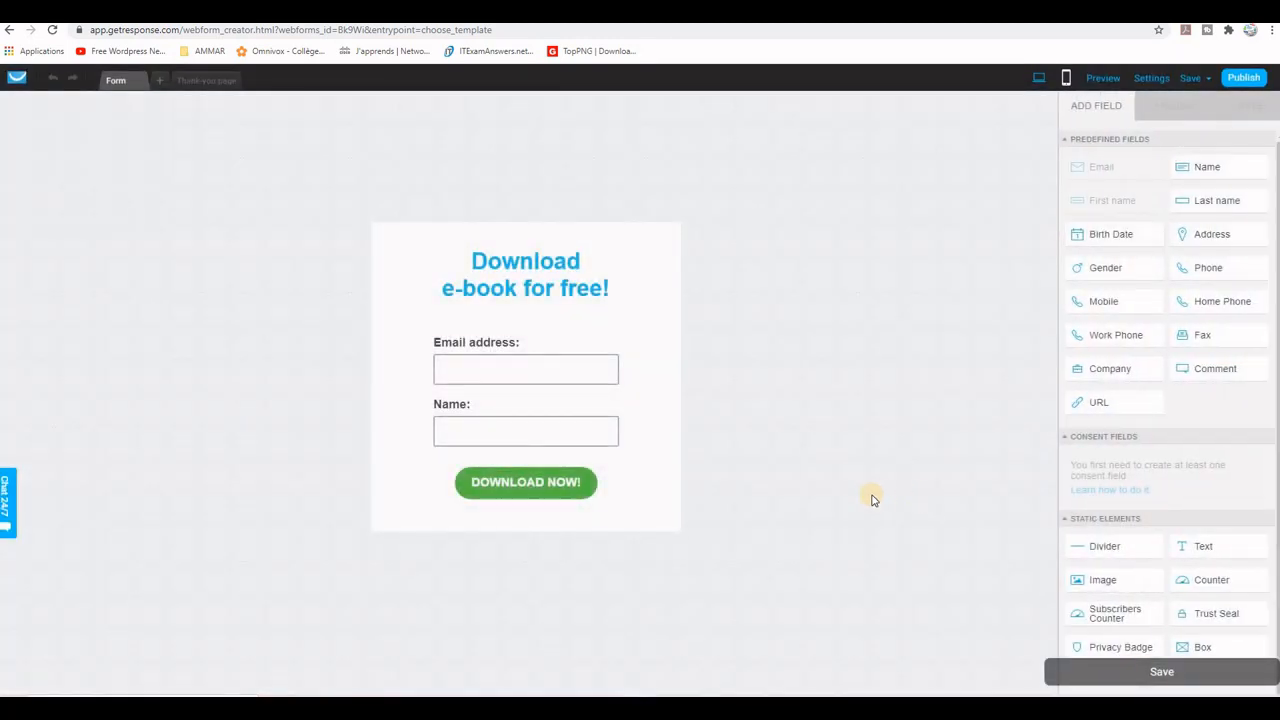
Step: Widen the form to nearly twice its width and delete the Name field
left_click(660, 403)
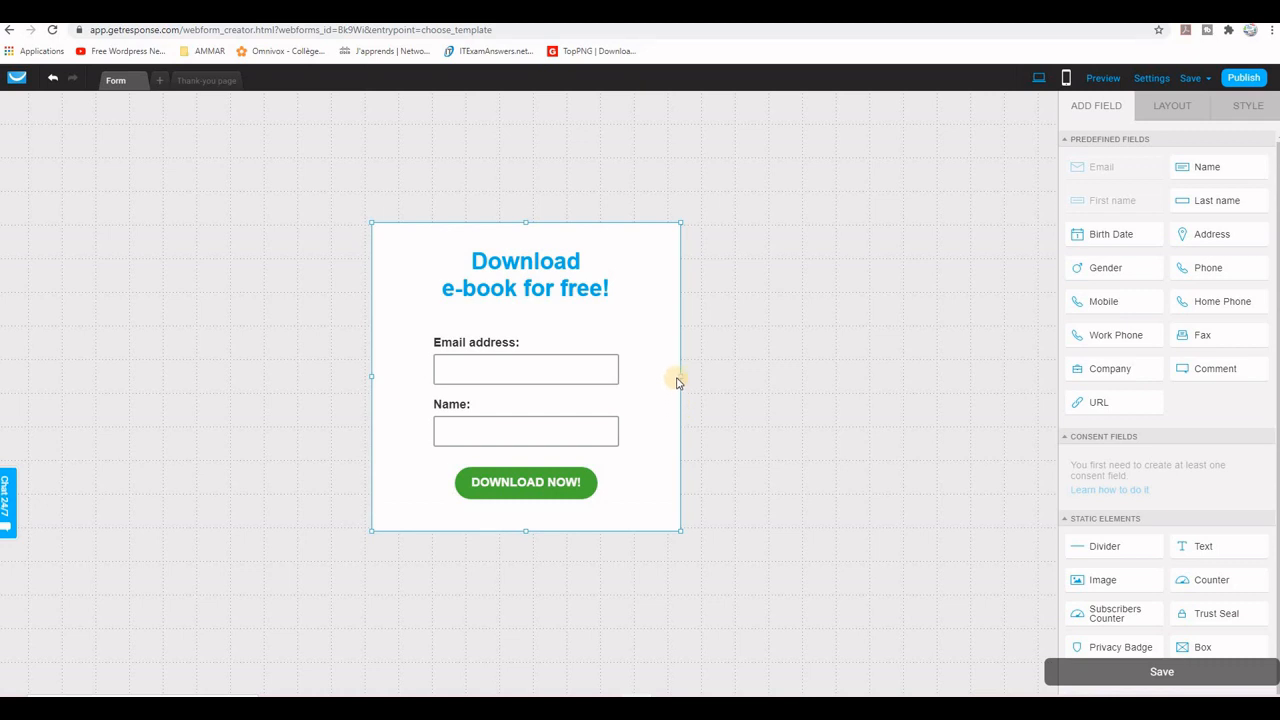
left_click_drag(680, 375, 824, 378)
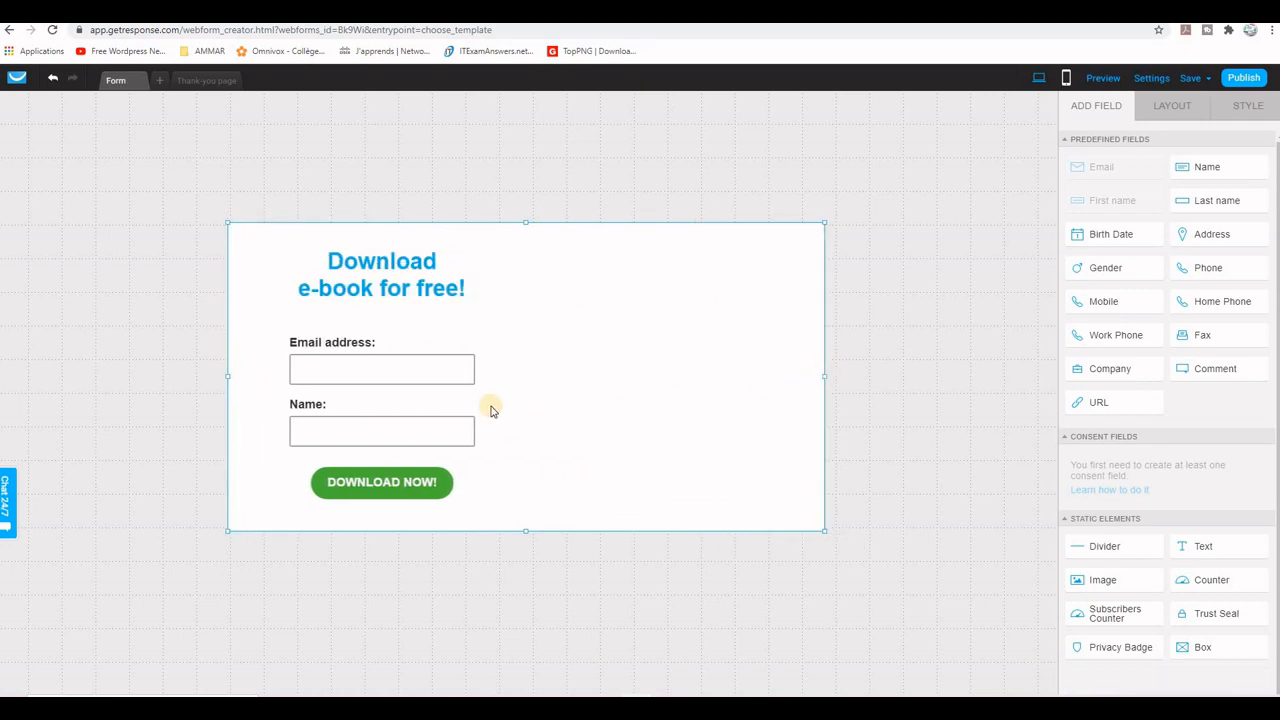
left_click(394, 429)
left_click(466, 400)
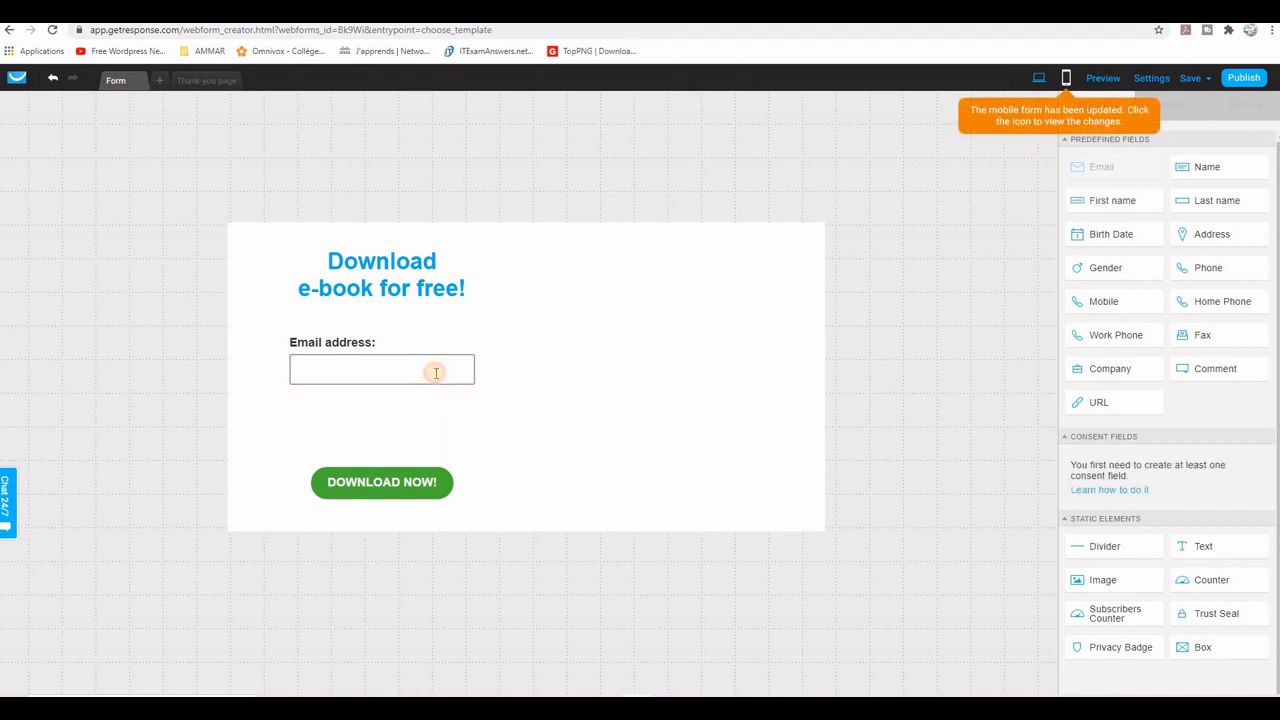
Step: Widen the email address field and the heading text block to span most of the form's width
left_click(434, 370)
left_click_drag(475, 357, 749, 378)
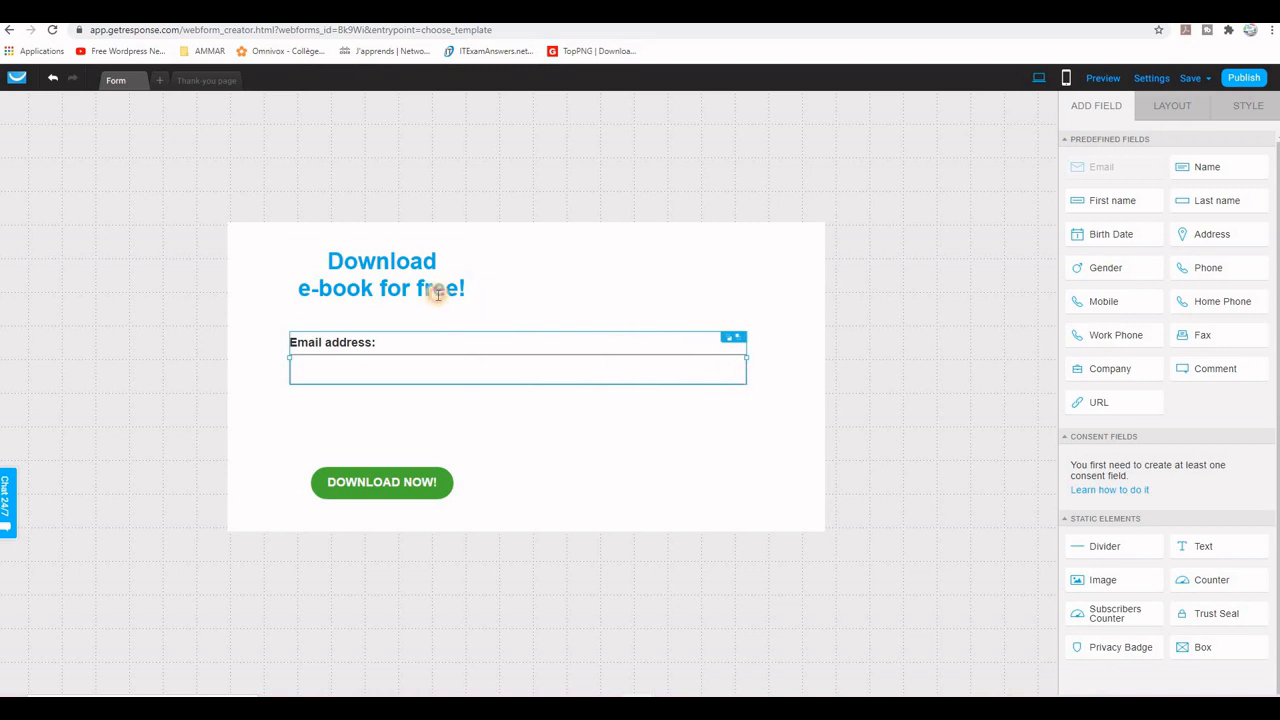
left_click(437, 292)
left_click_drag(480, 274, 752, 299)
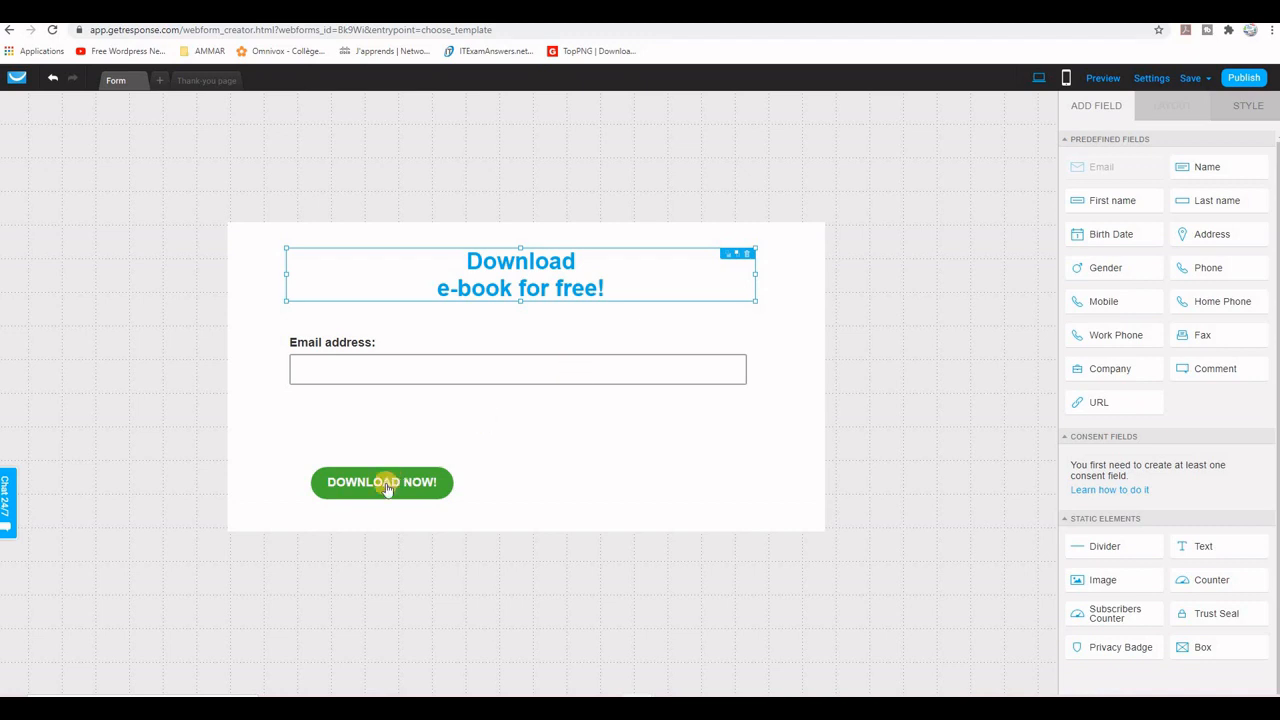
Step: Center the DOWNLOAD NOW! button directly below the email field and trim the form's empty space at the bottom and top
left_click_drag(440, 471, 533, 420)
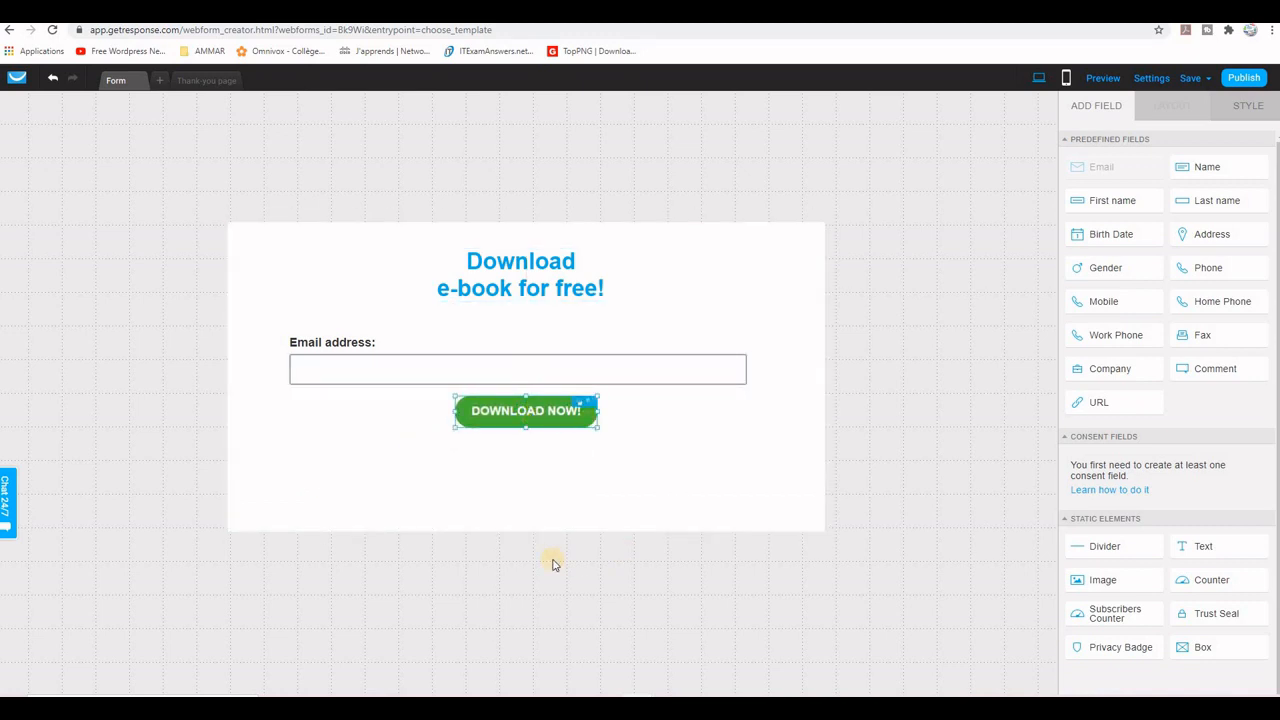
left_click(526, 522)
left_click_drag(524, 531, 523, 495)
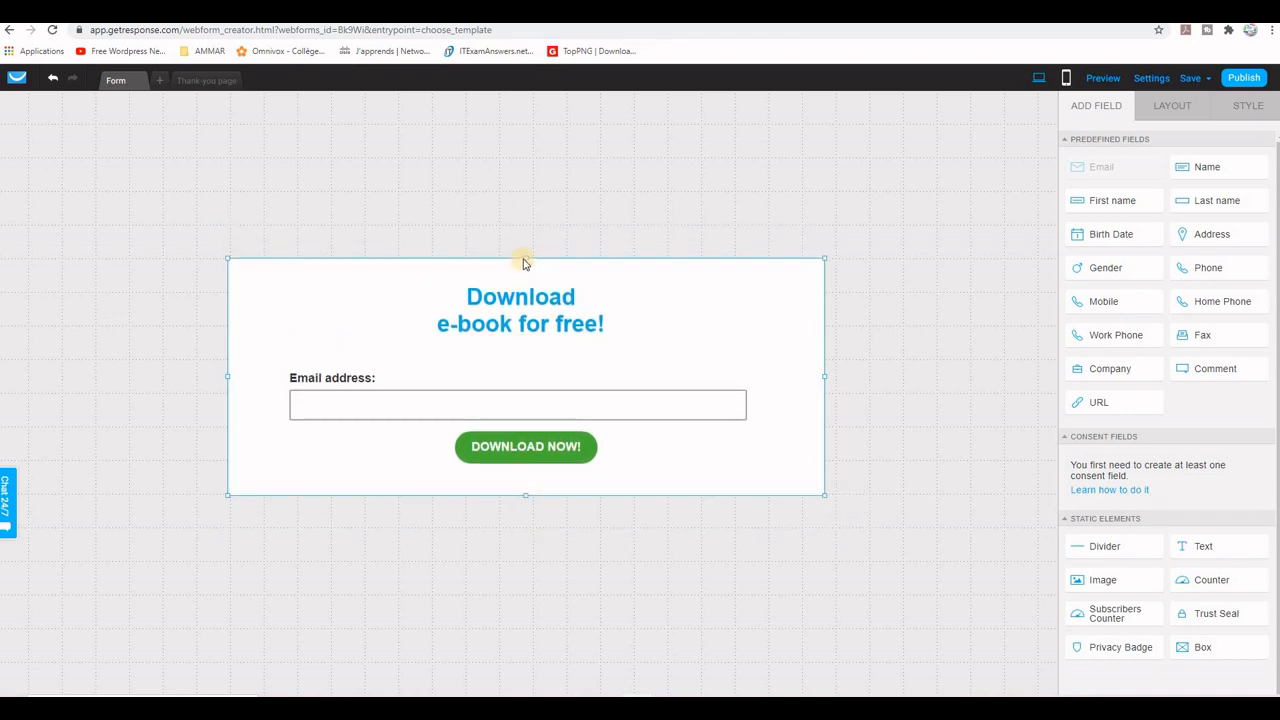
left_click_drag(524, 259, 524, 268)
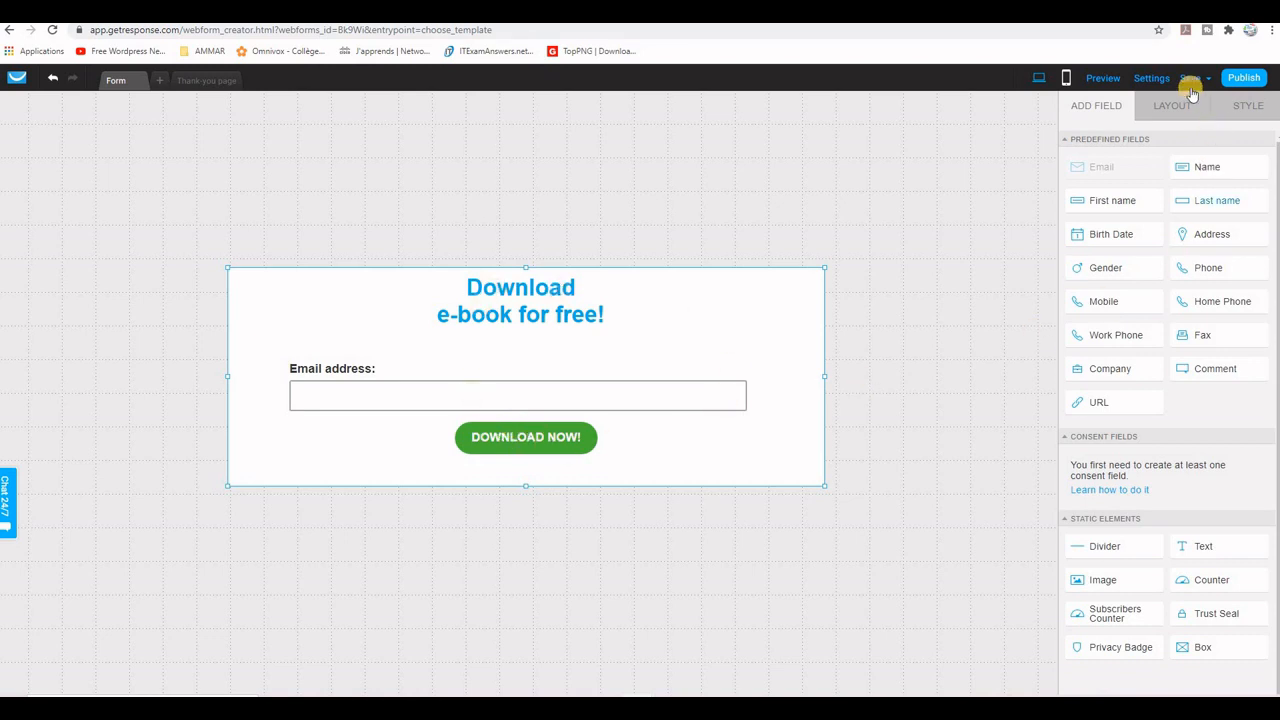
left_click(1150, 79)
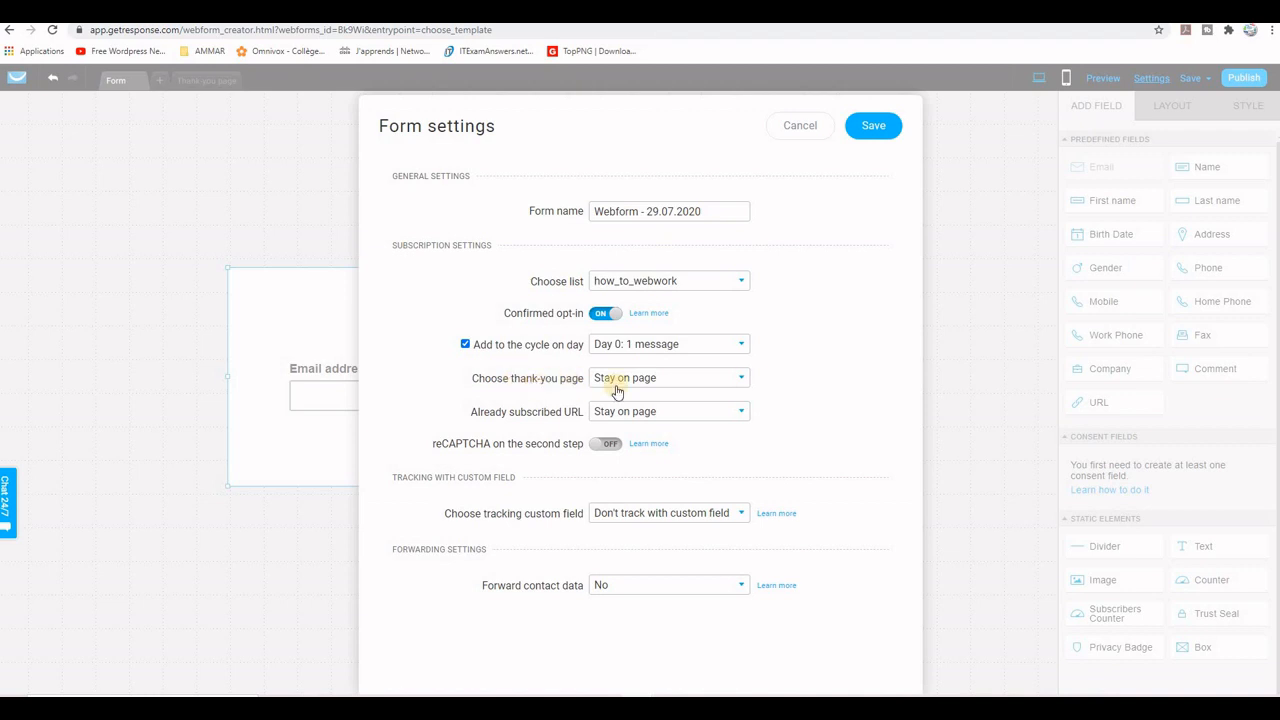
left_click(664, 379)
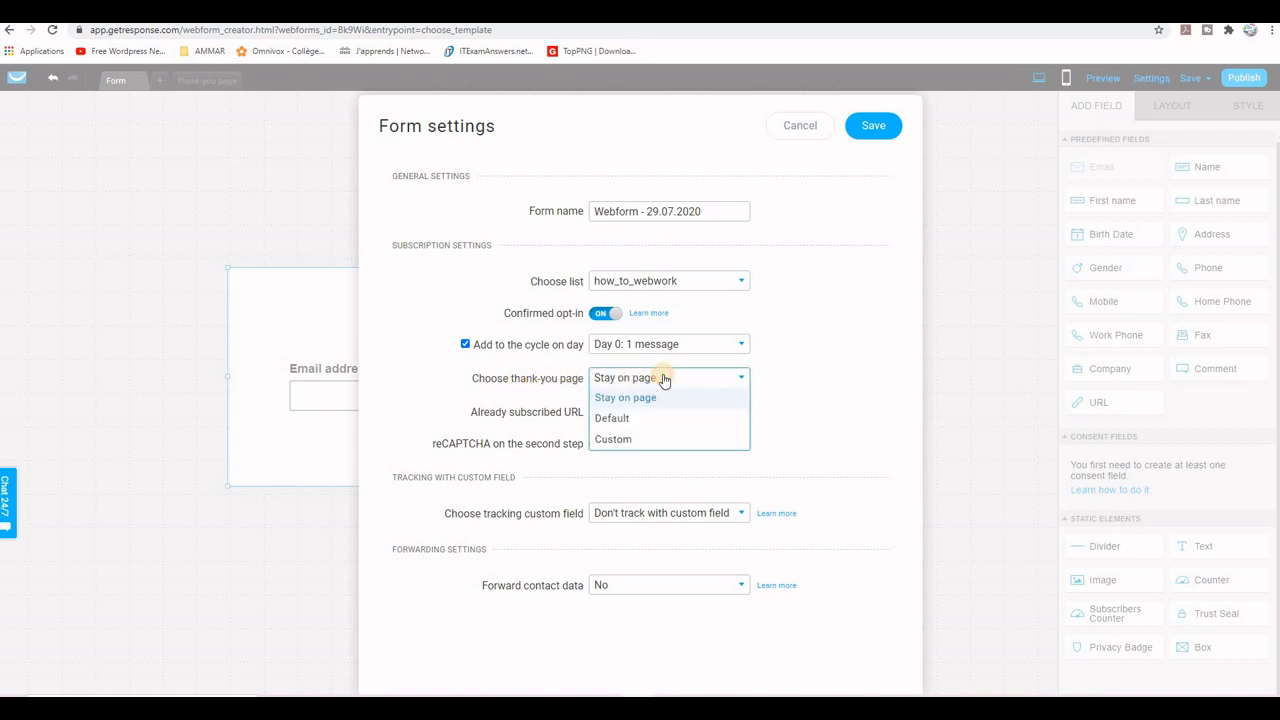
left_click(613, 440)
left_click(613, 409)
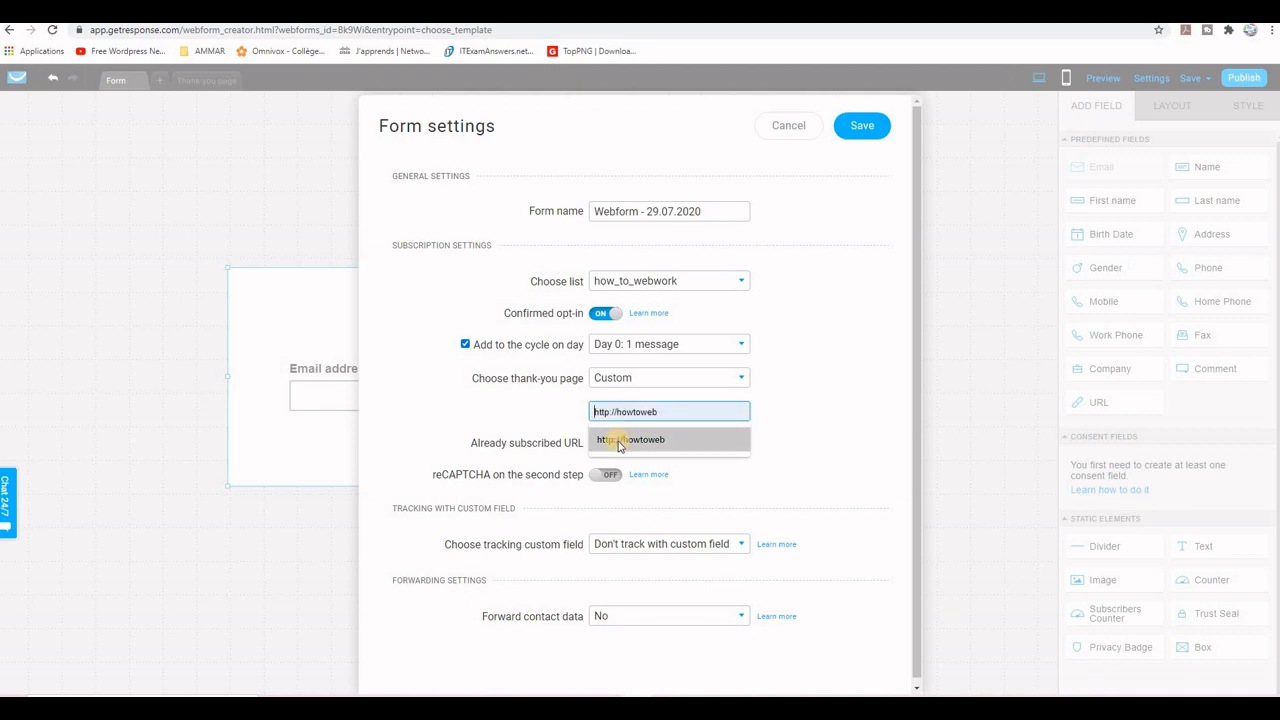
left_click(618, 444)
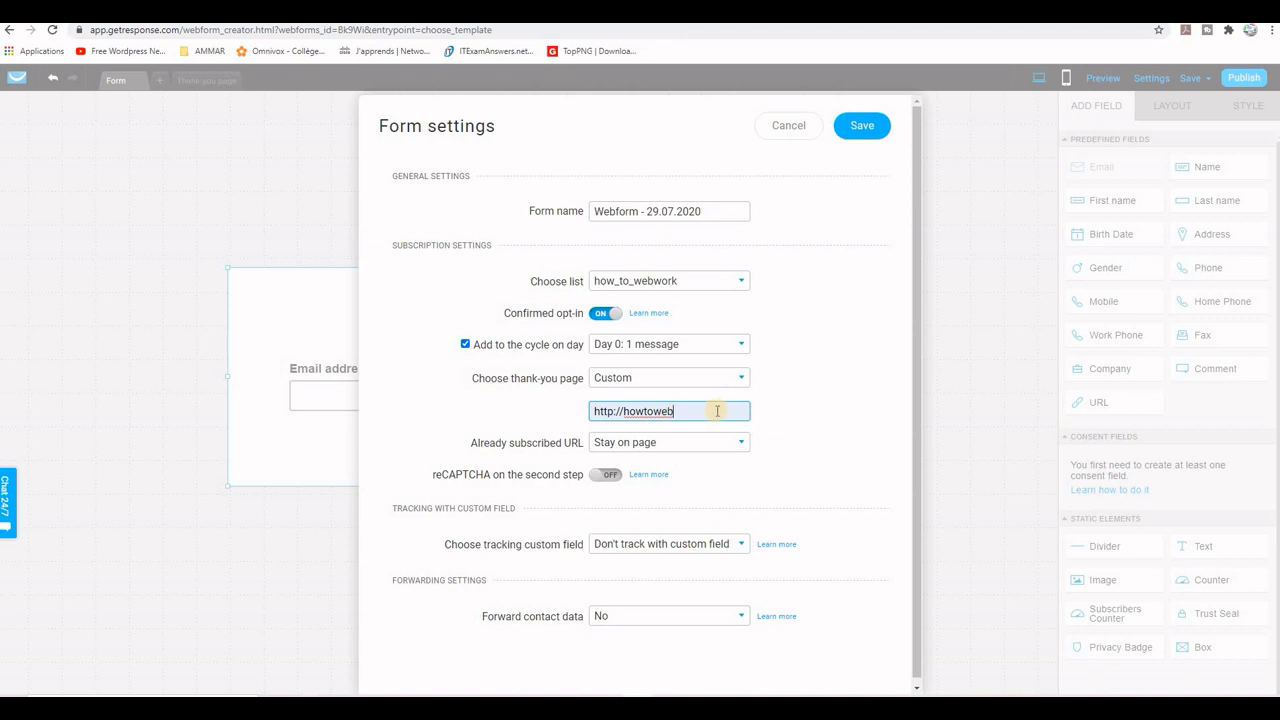
type("work")
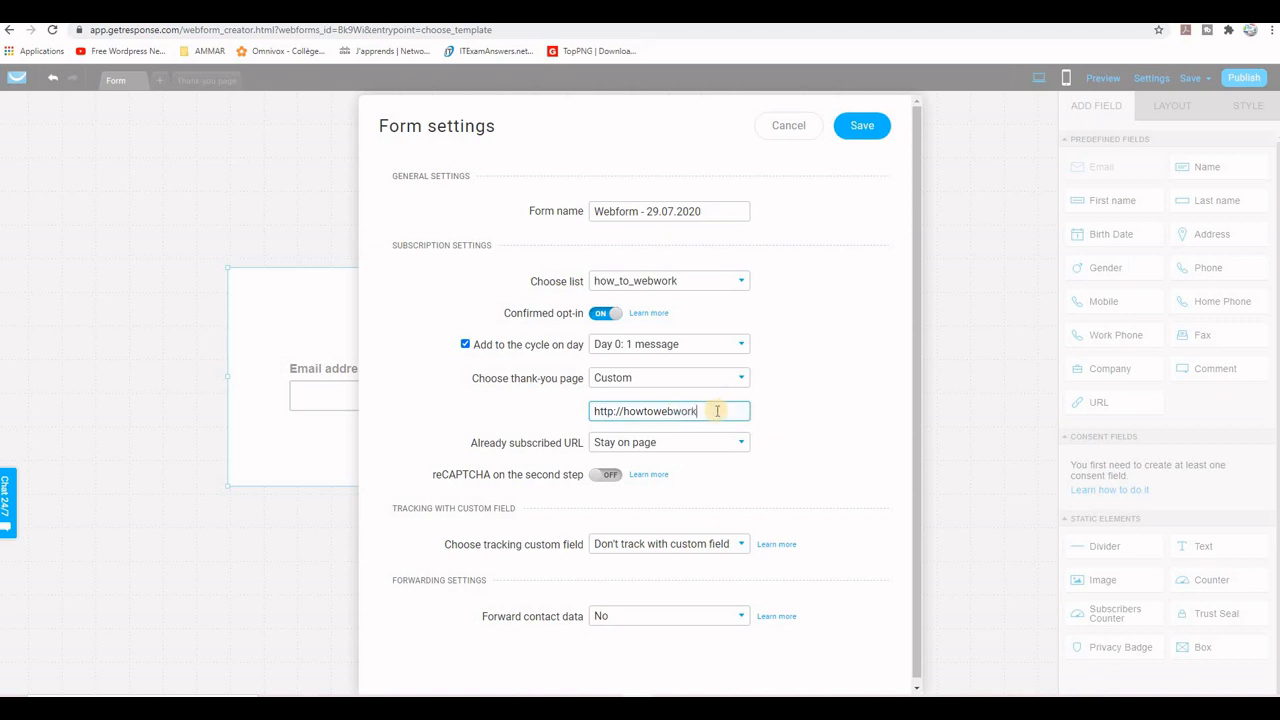
type(".com/test/")
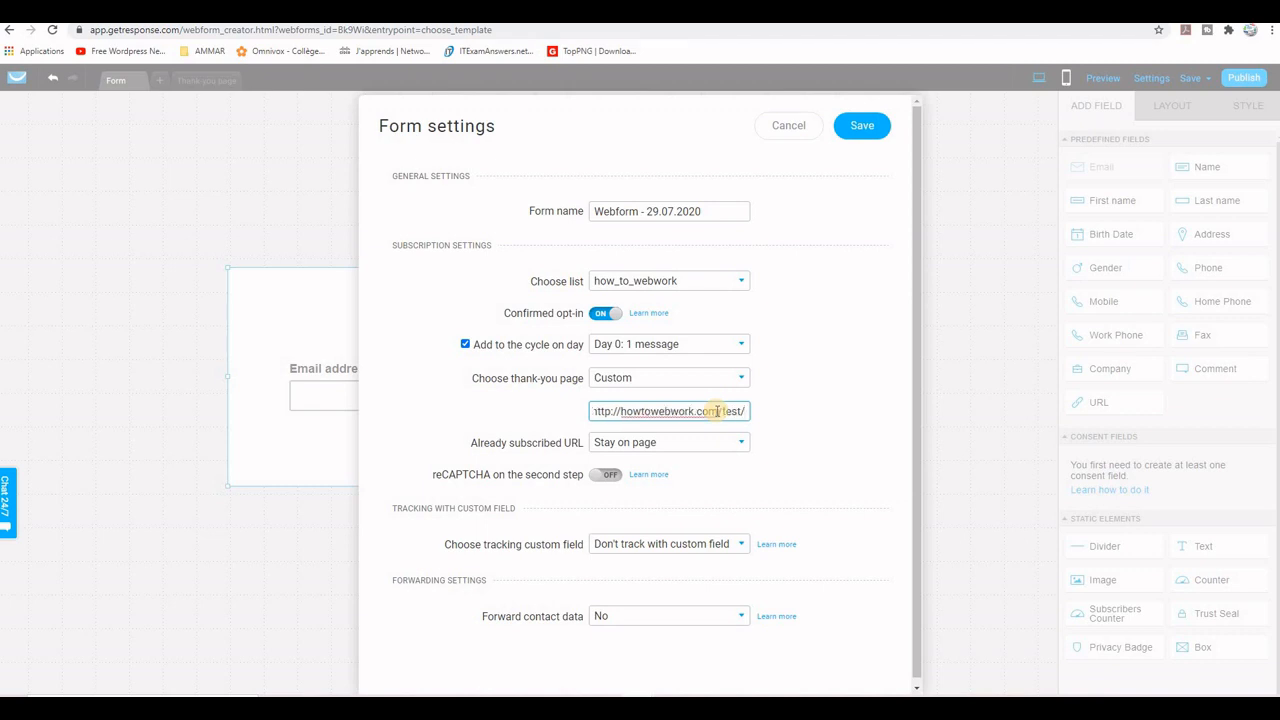
type("br")
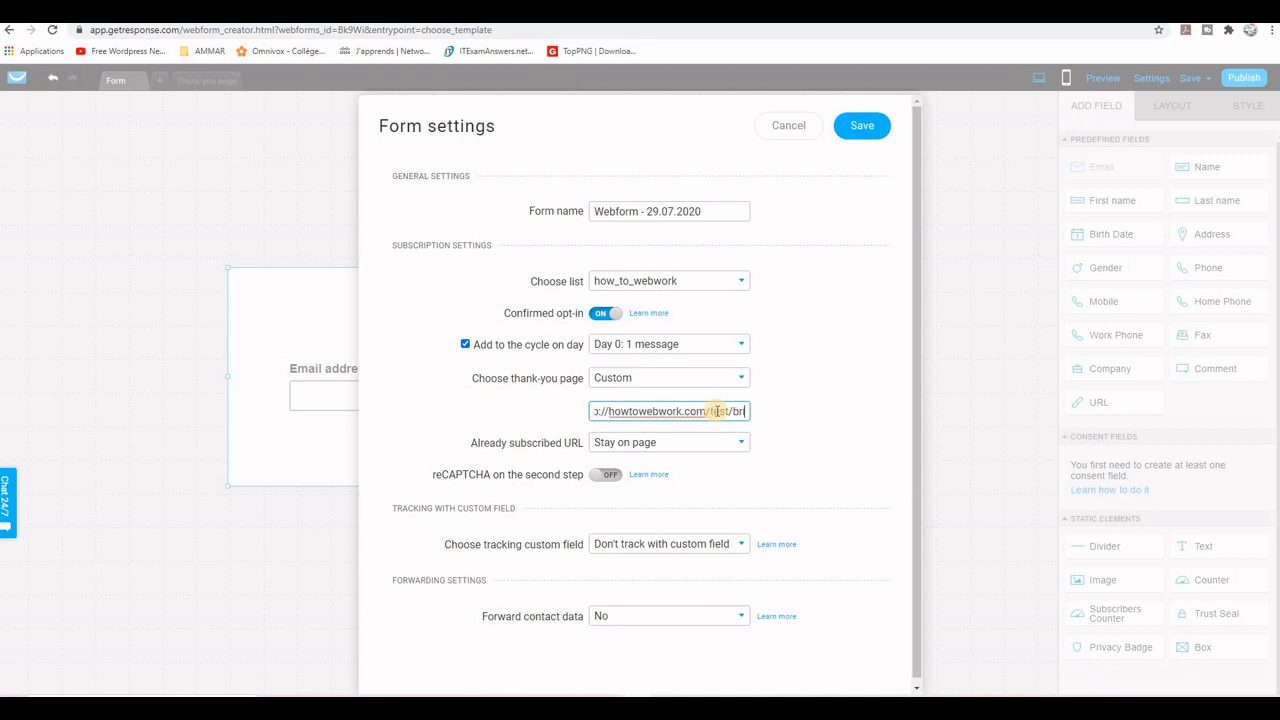
type("idge")
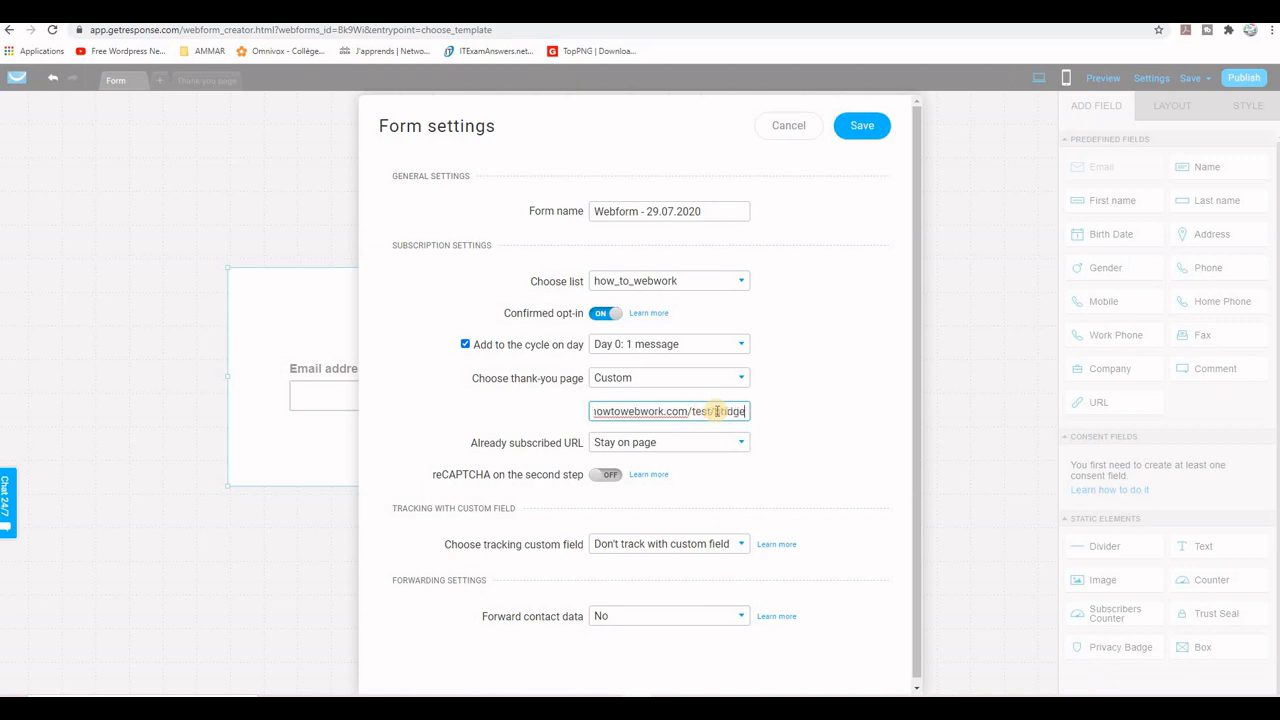
type(".ht")
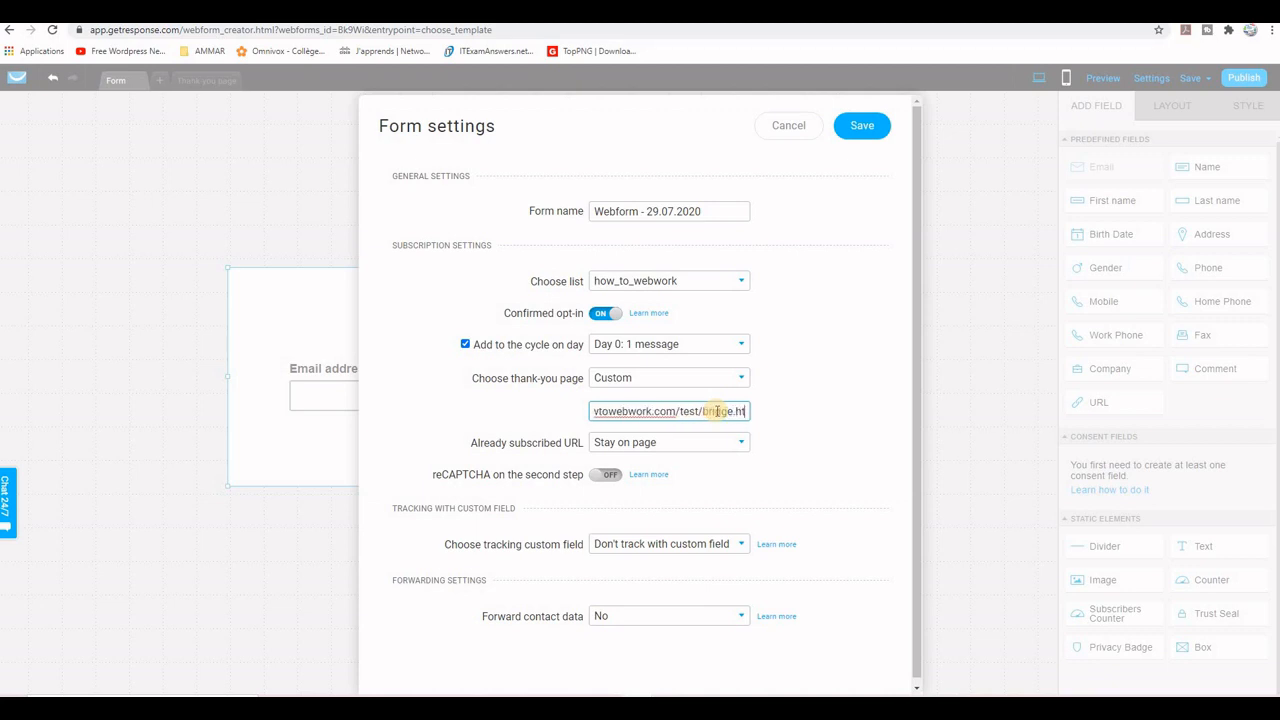
type("ml")
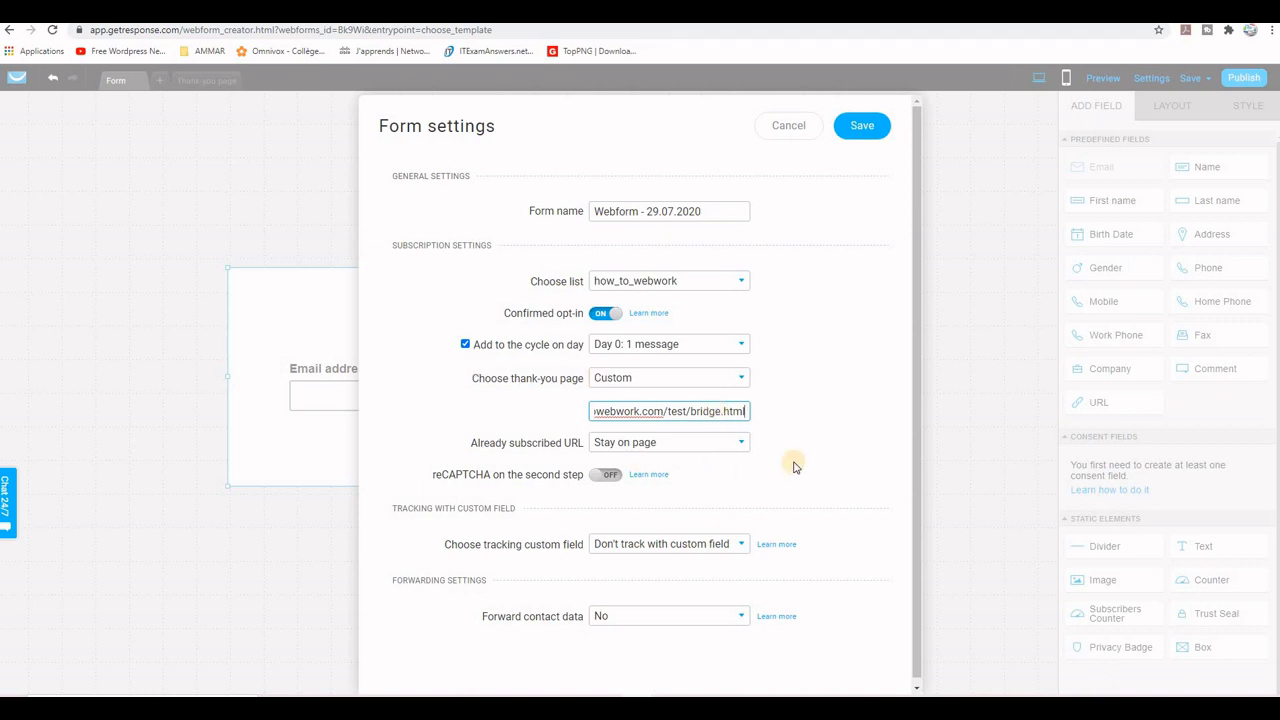
left_click(862, 123)
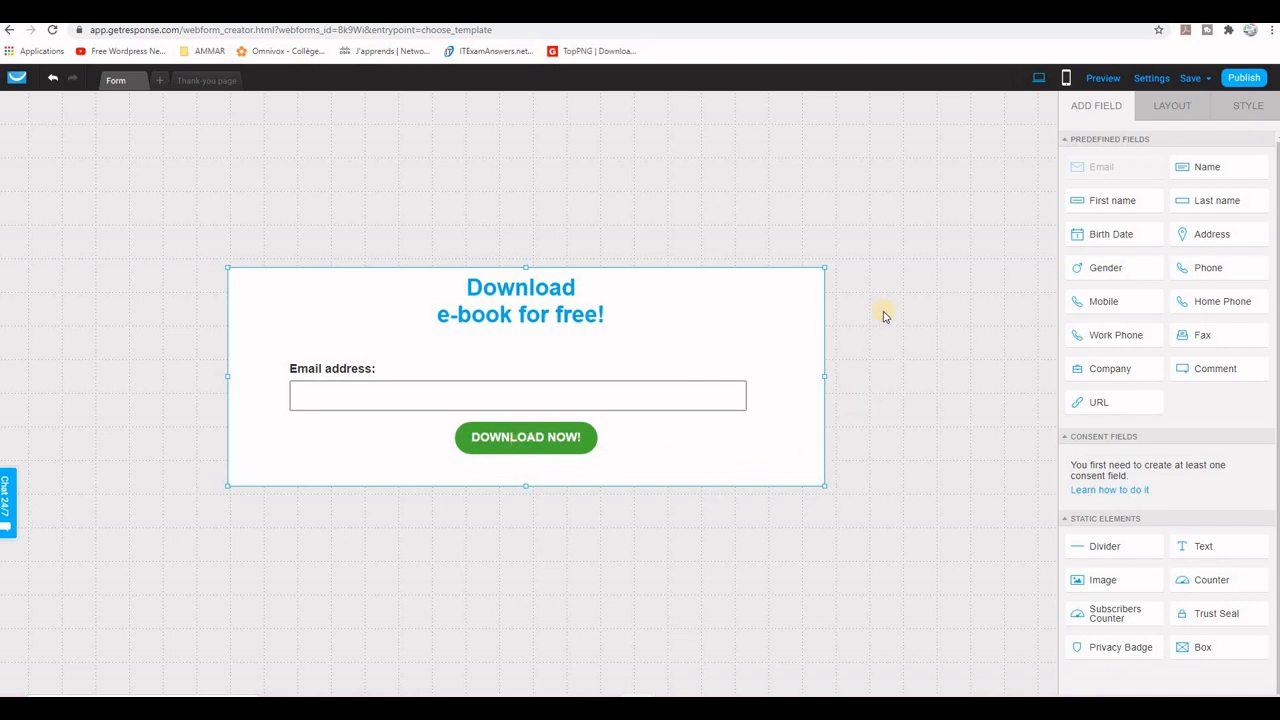
Step: Publish the form and copy its full JavaScript code for installing it yourself
left_click(1253, 78)
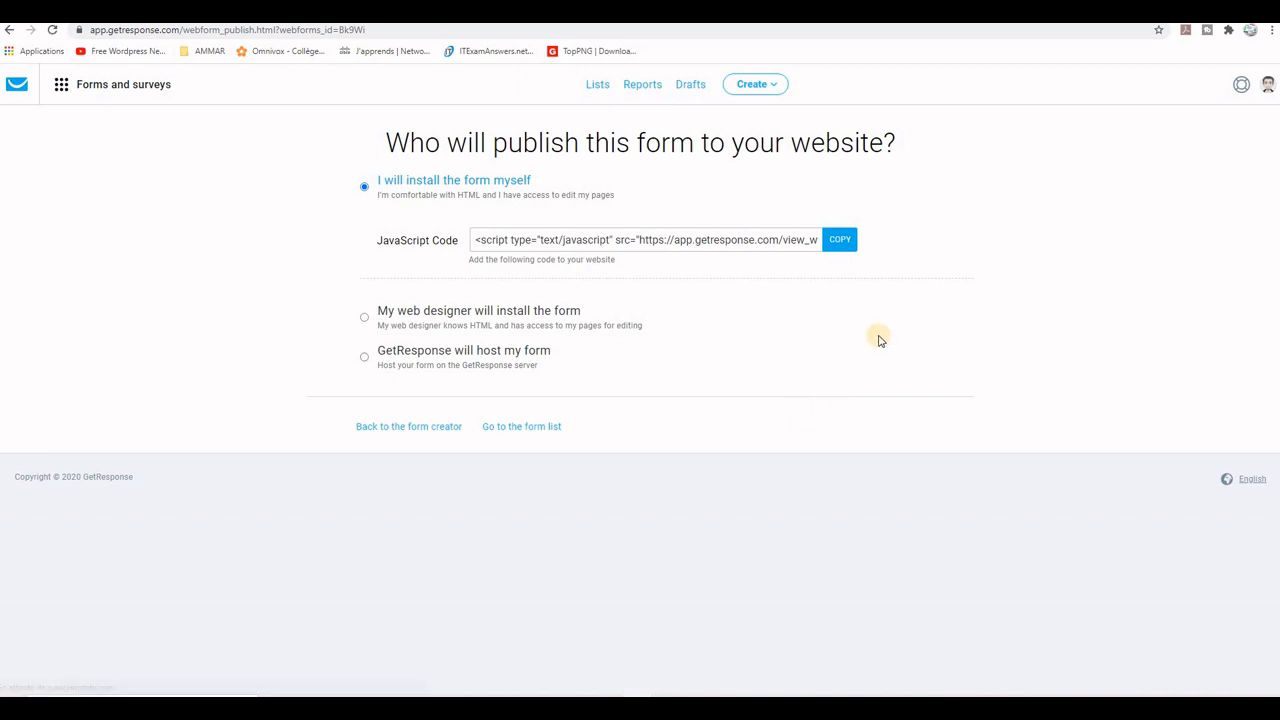
left_click(518, 245)
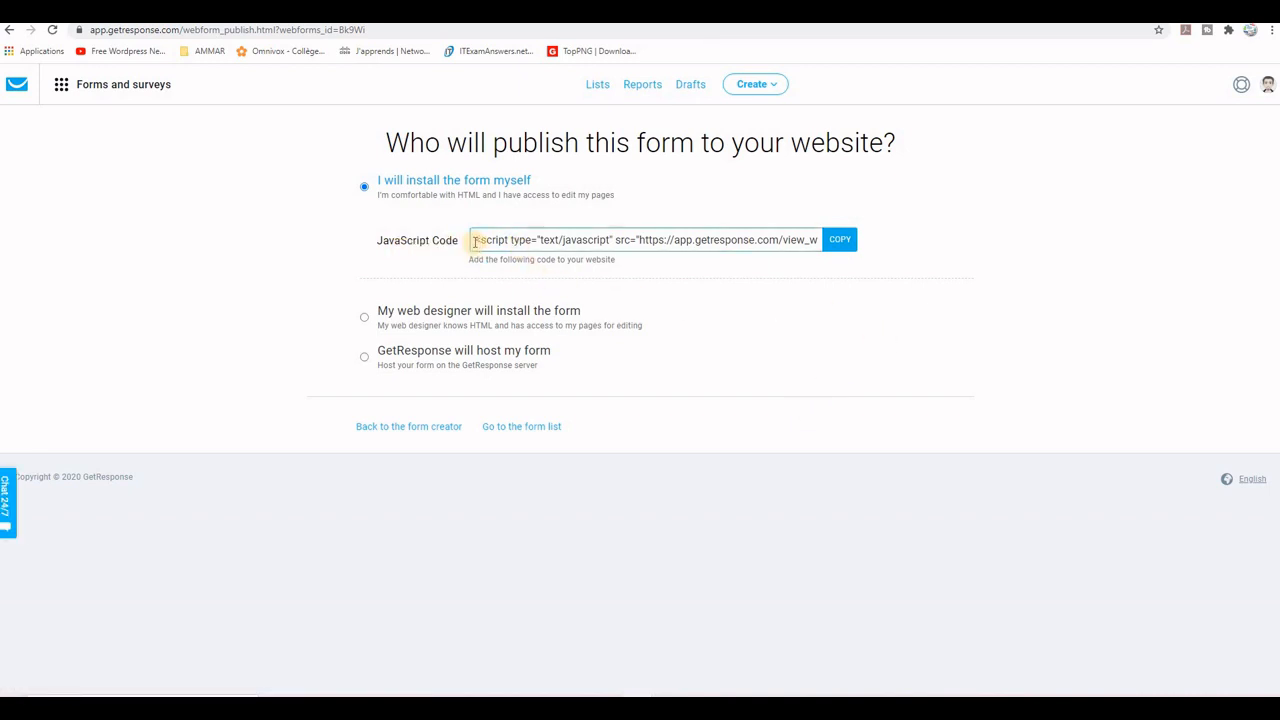
left_click_drag(476, 240, 874, 240)
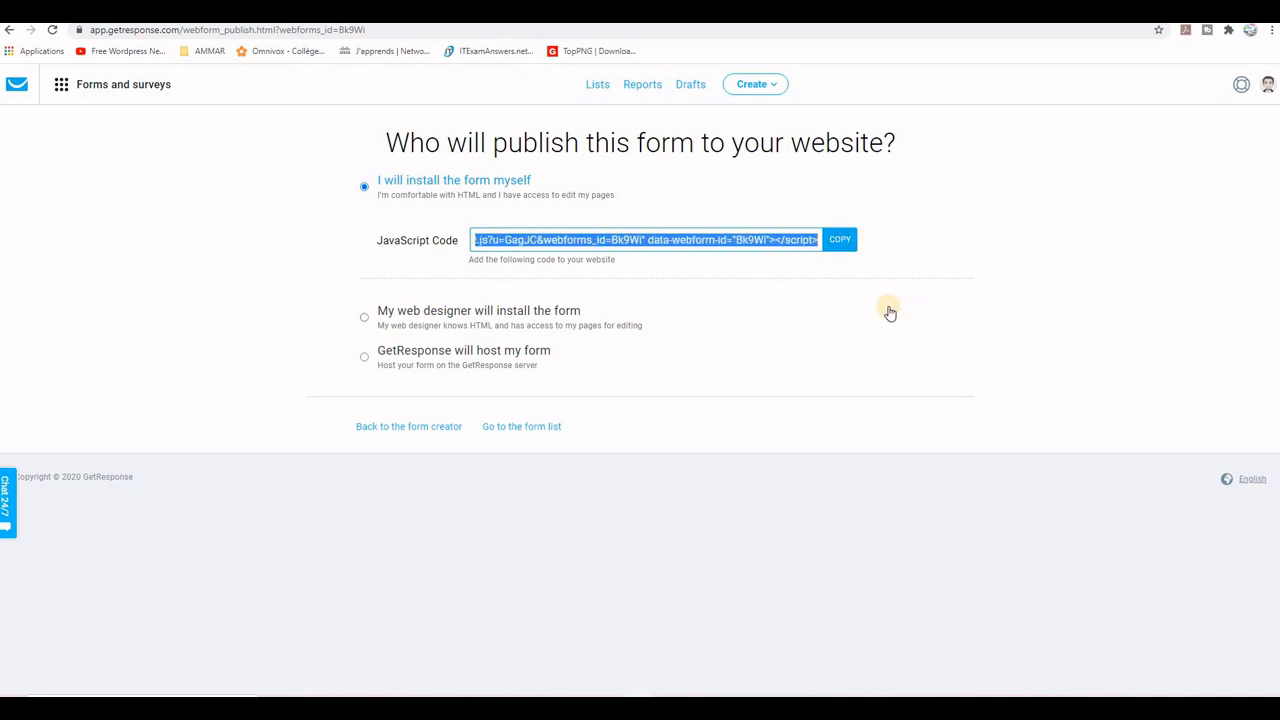
right_click(702, 241)
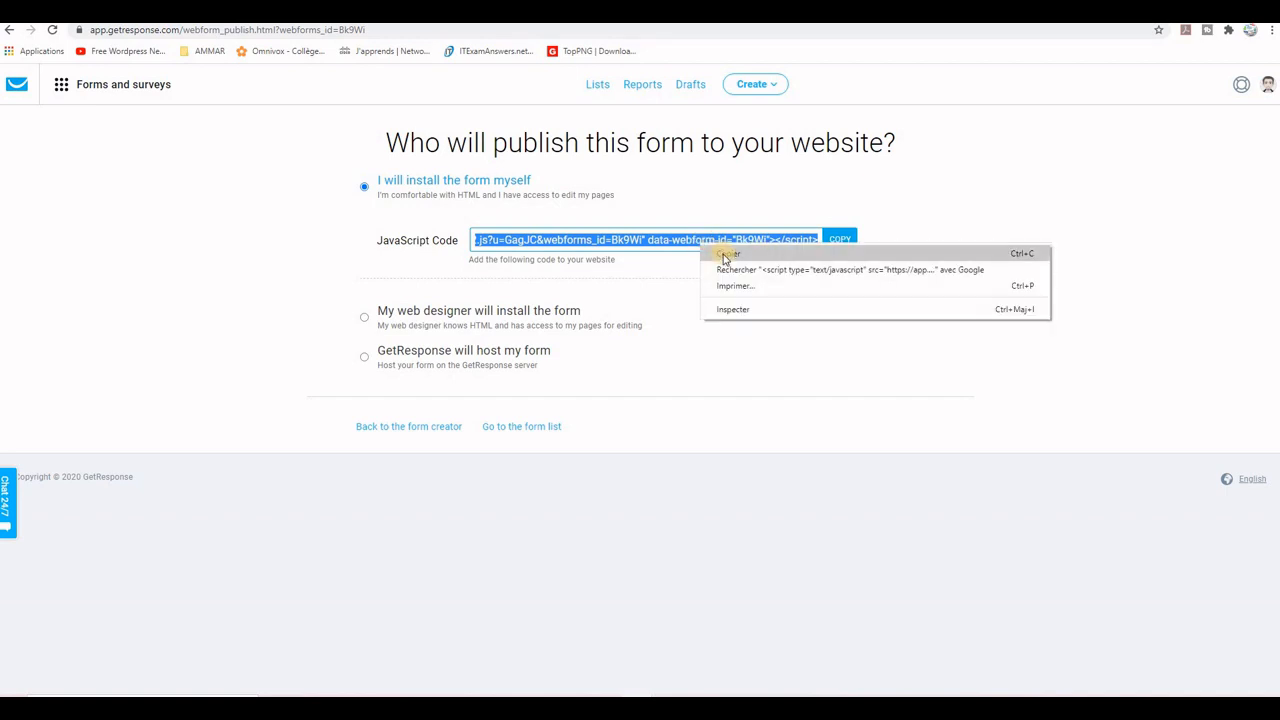
left_click(718, 252)
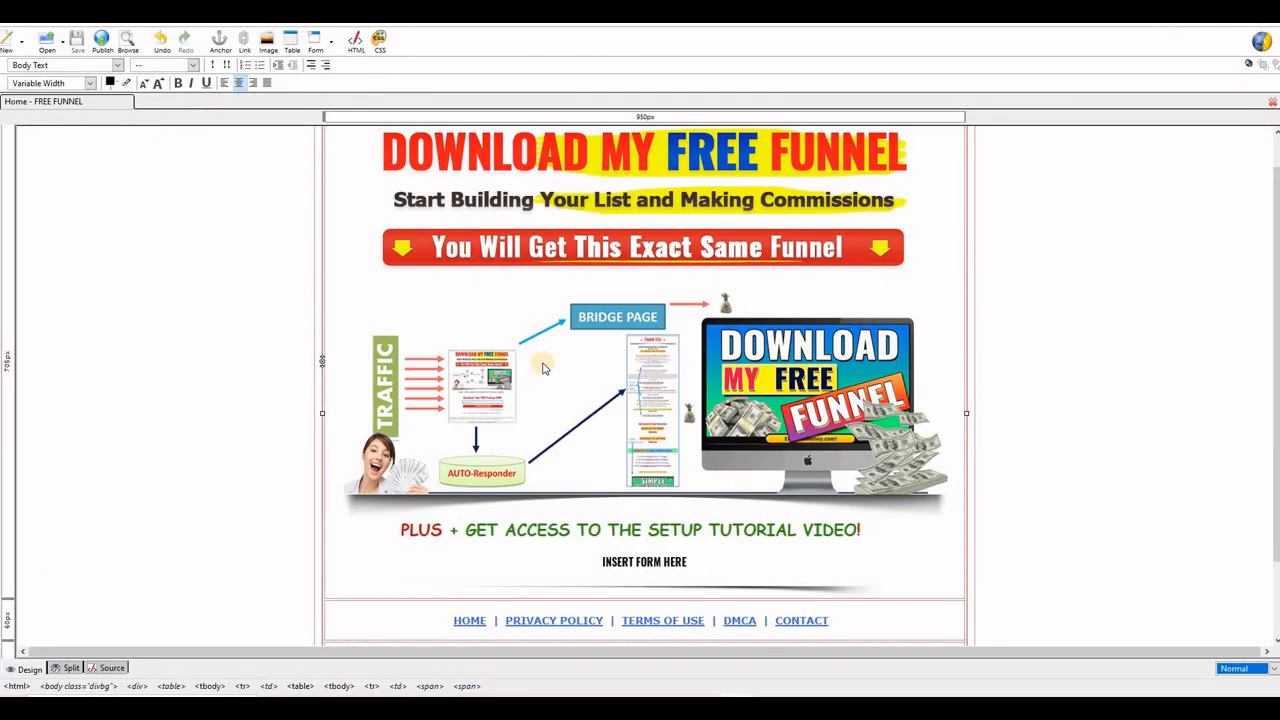
Step: In the web page editor, replace the INSERT FORM HERE placeholder in the Home page's source with the copied form script and save the page
left_click(685, 562)
left_click(688, 565)
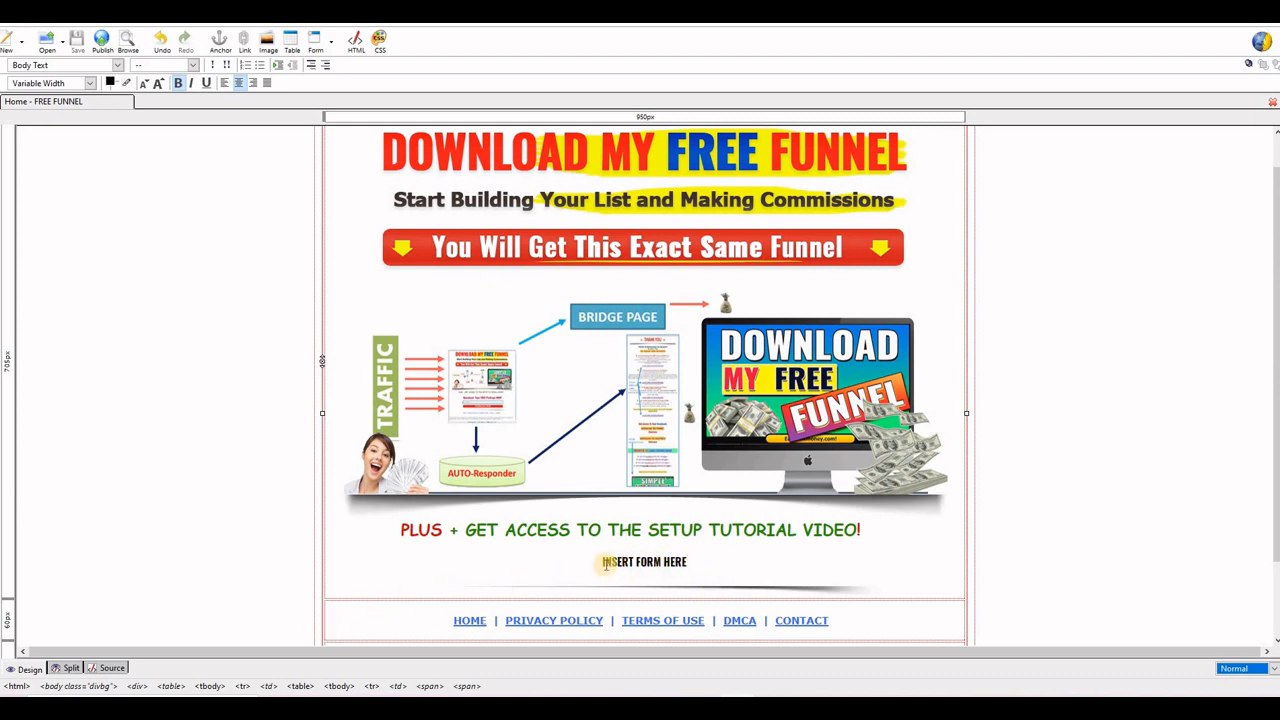
left_click(111, 668)
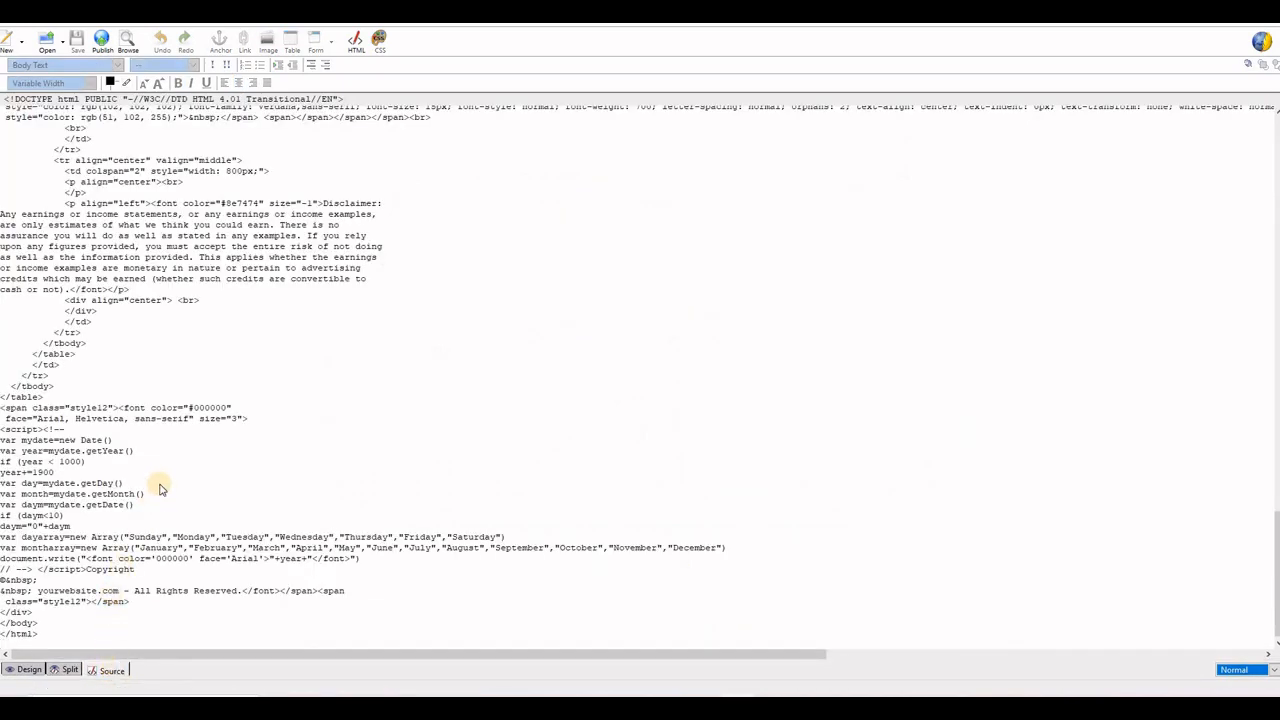
scroll(161, 486, "up", 12)
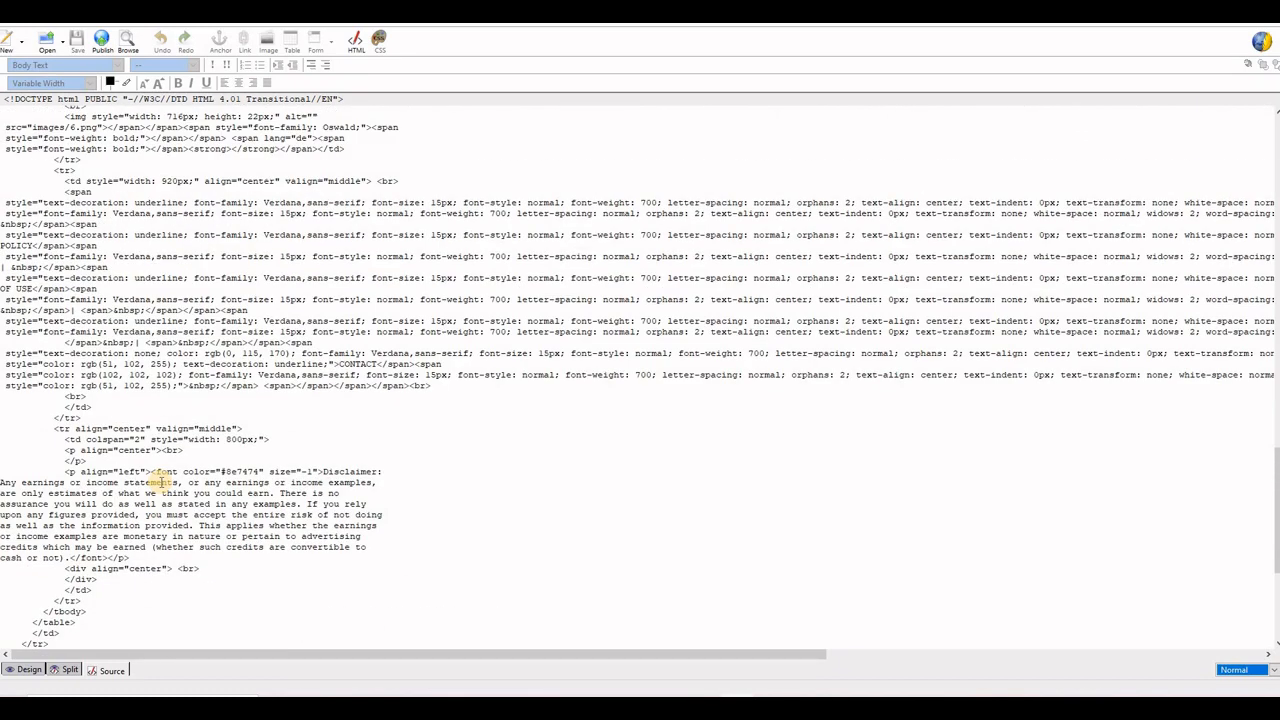
scroll(161, 480, "up", 2)
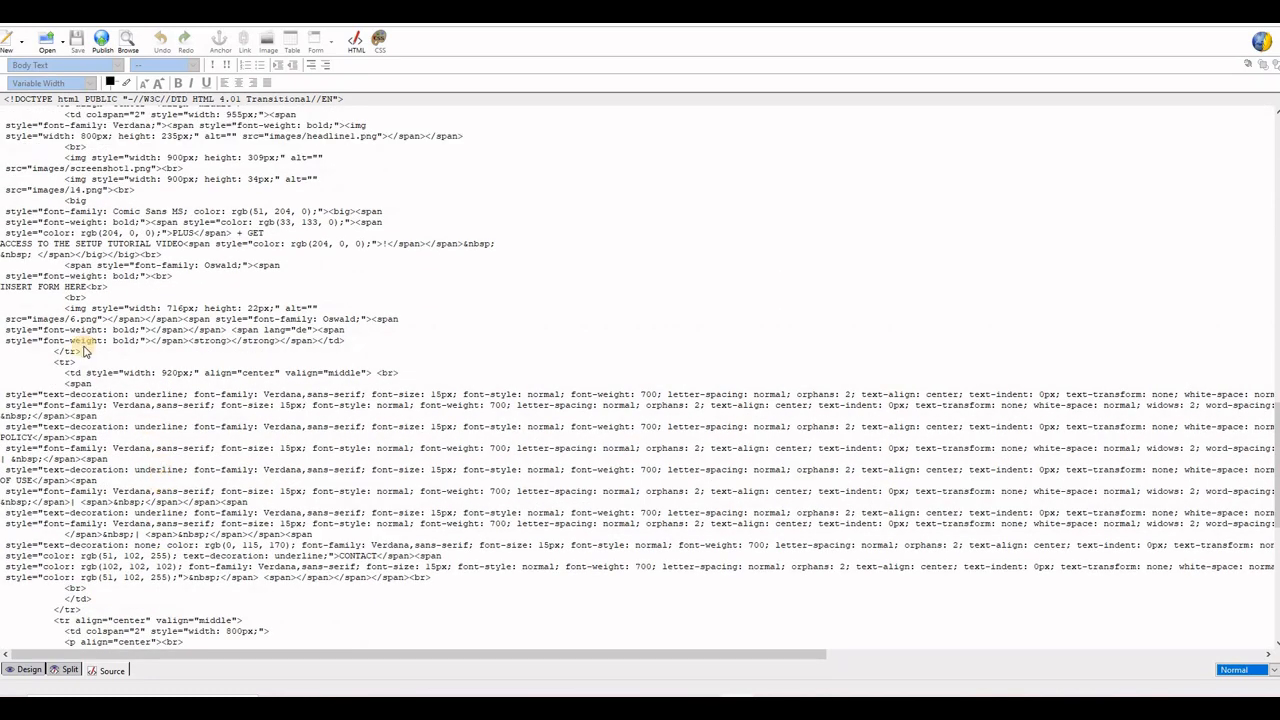
left_click_drag(87, 287, 1, 287)
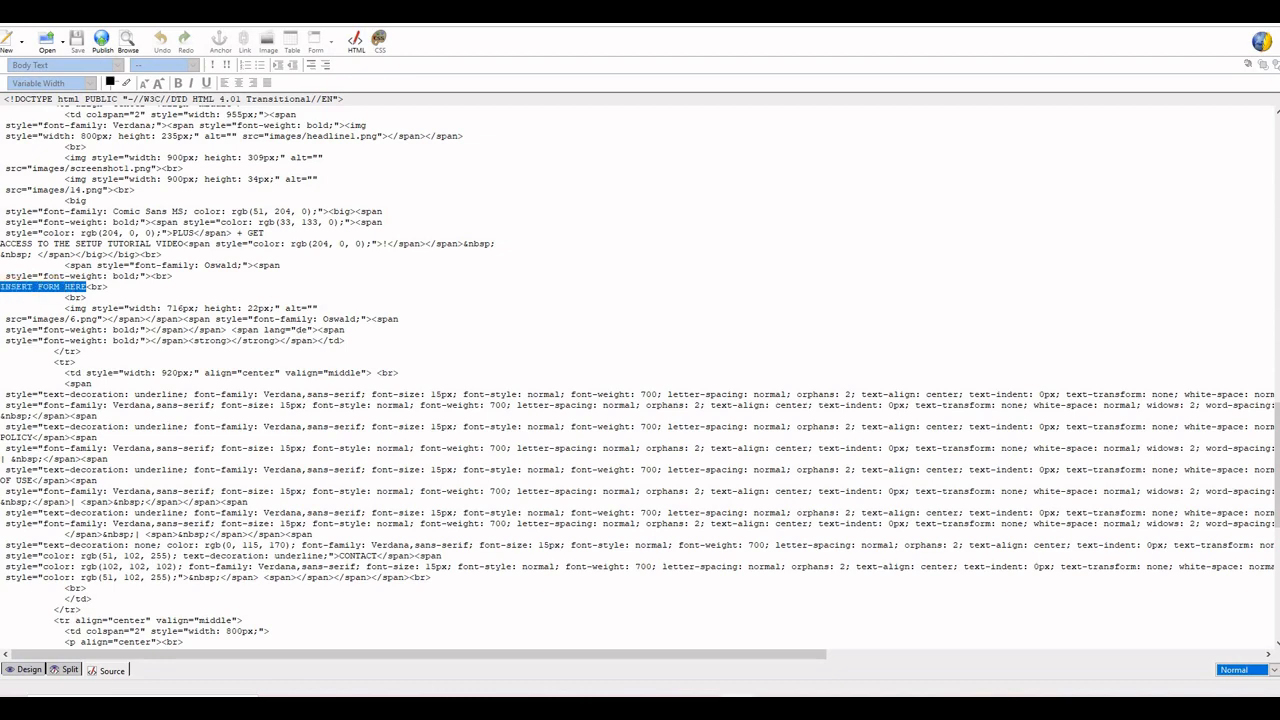
right_click(24, 289)
left_click(75, 363)
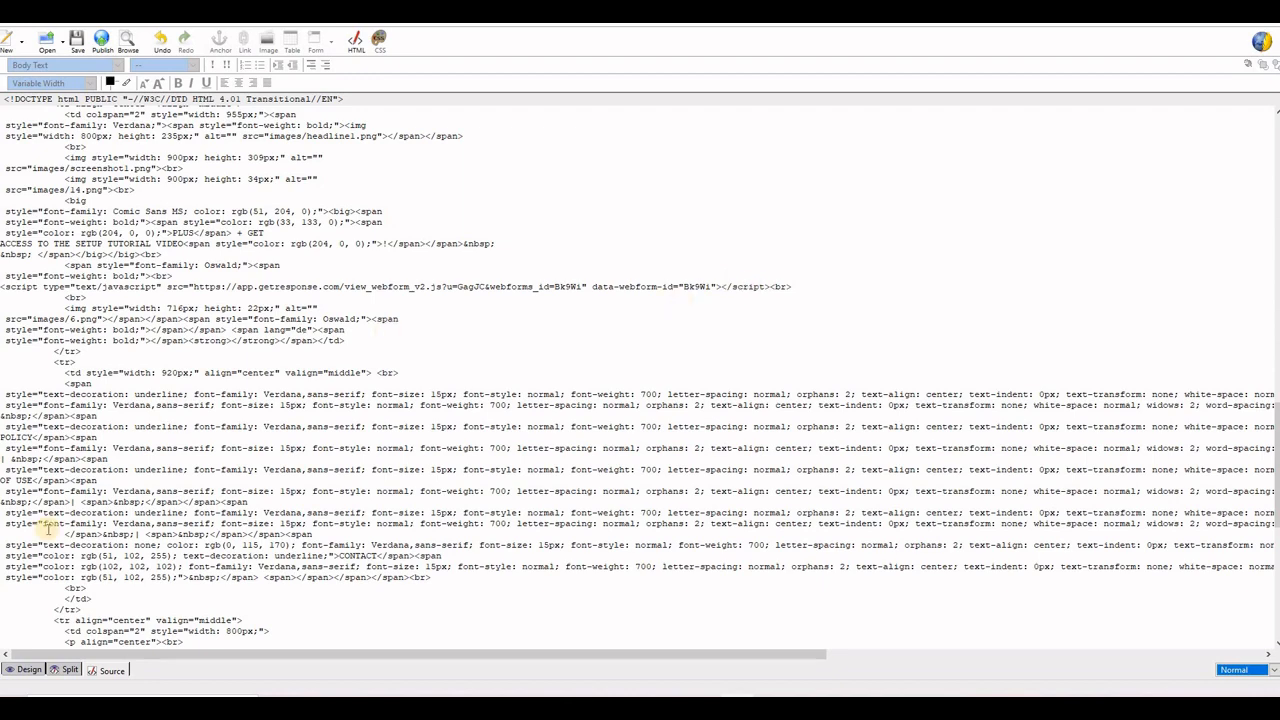
left_click(26, 671)
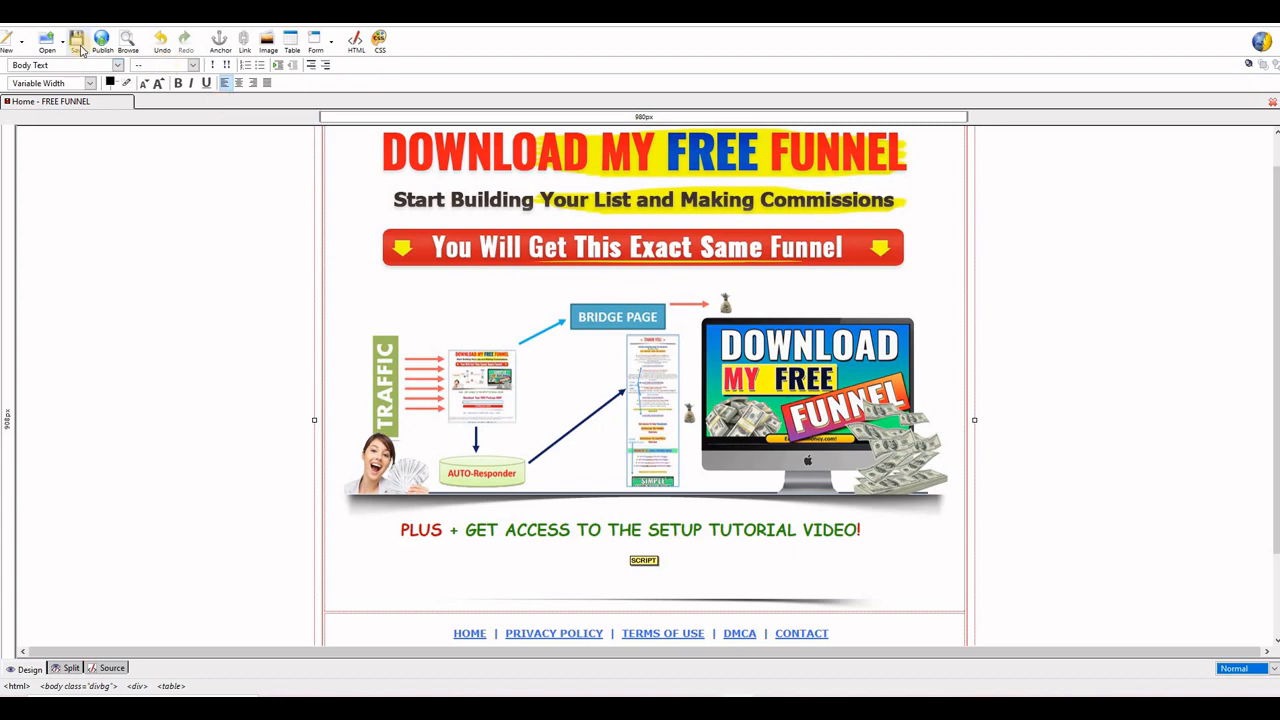
left_click(80, 48)
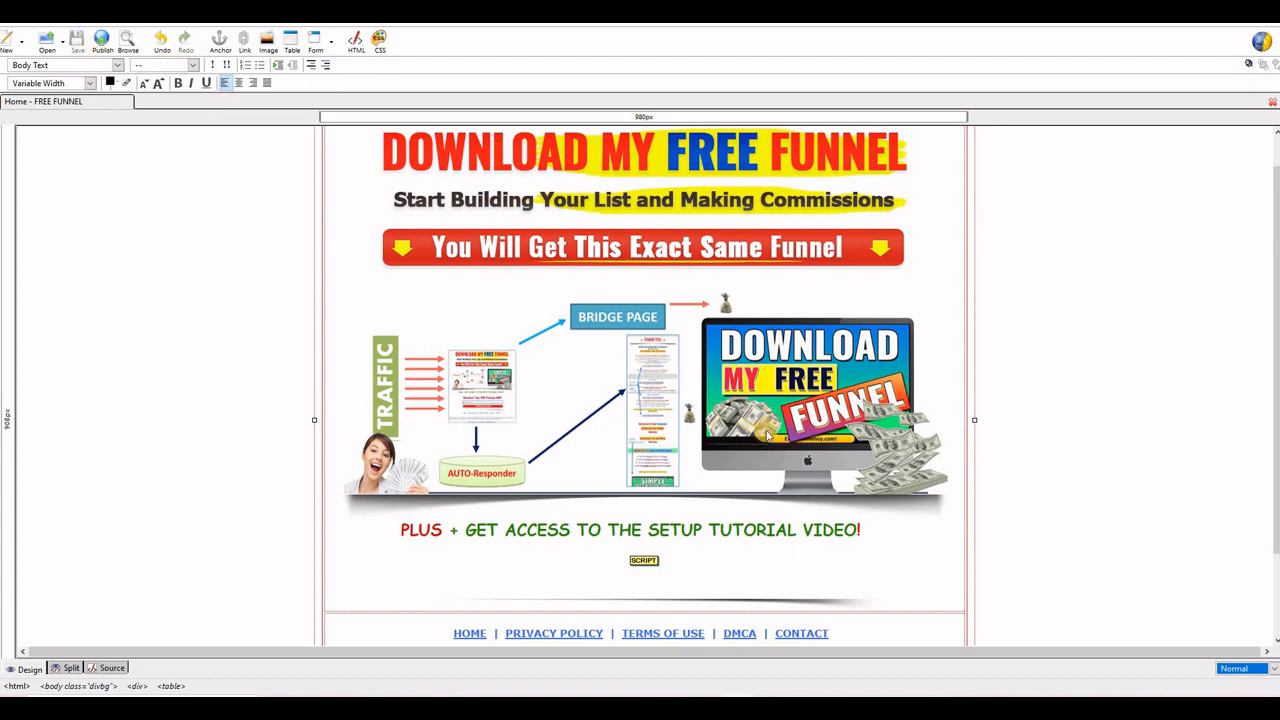
Step: Switch to FileZilla and upload the updated index.html from the local minisite folder to /public_html/howtowebwork/test
left_click(748, 706)
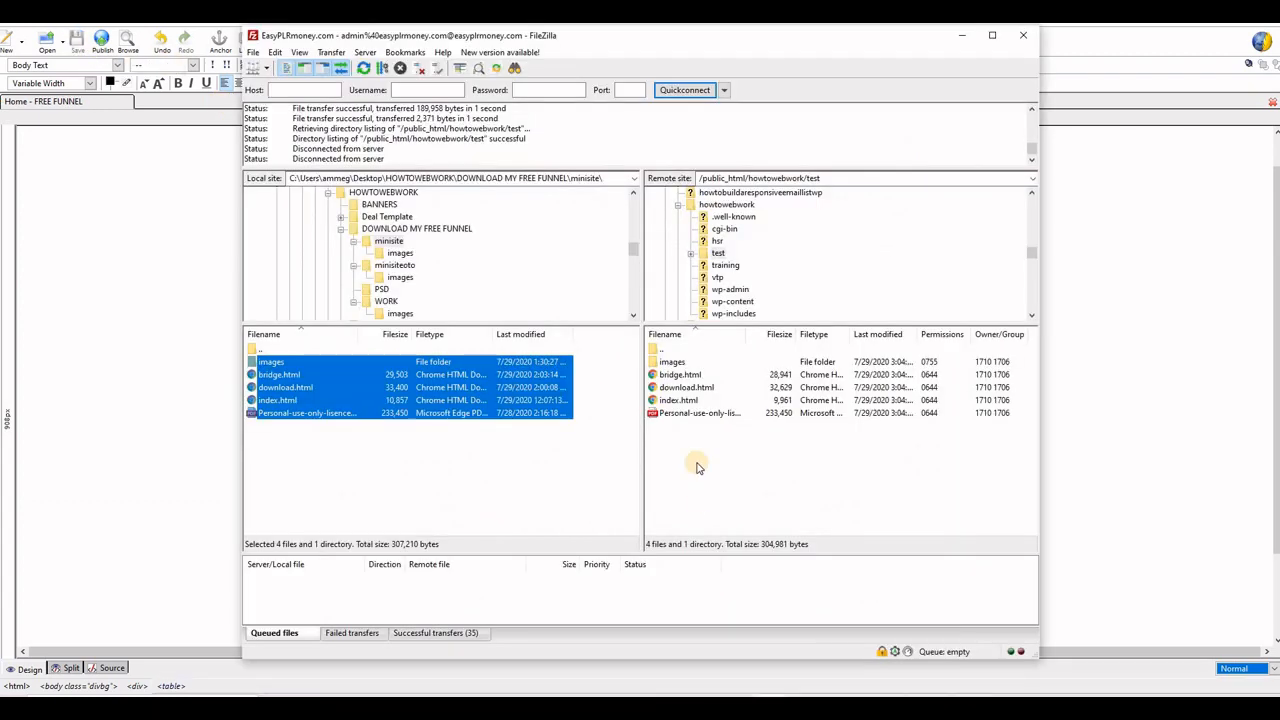
left_click(688, 455)
left_click(293, 401)
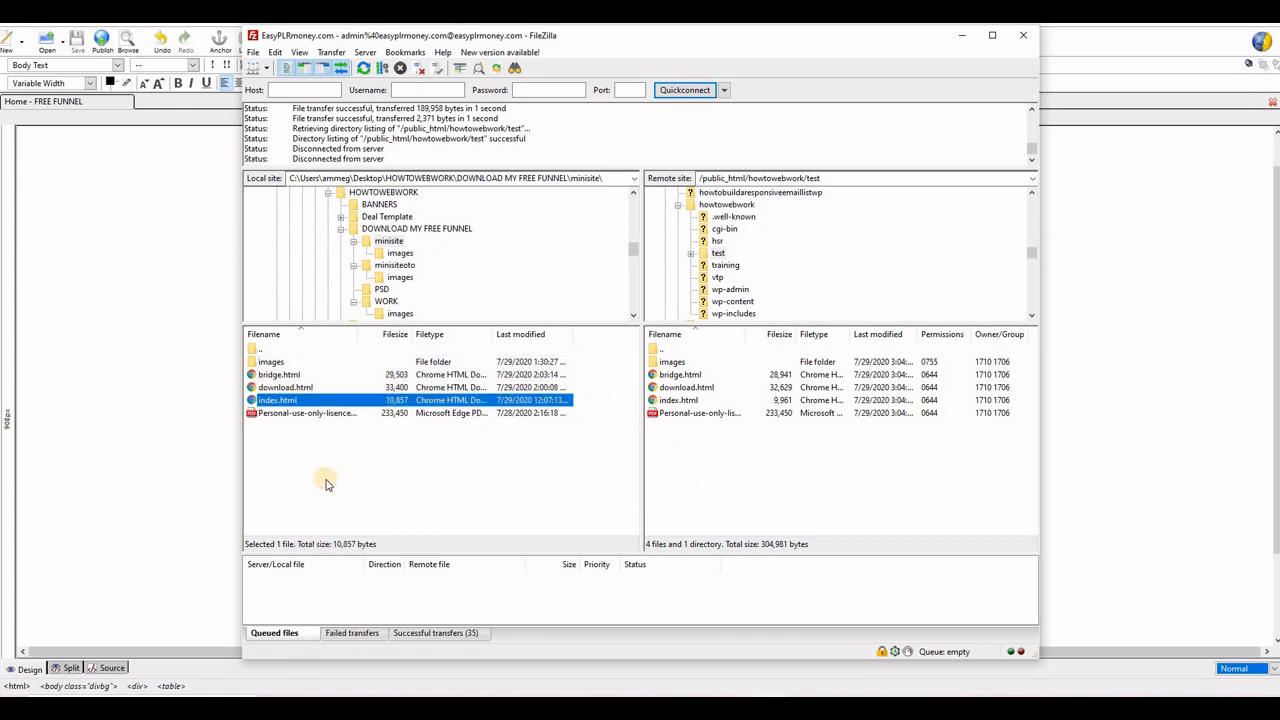
right_click(288, 402)
left_click(316, 412)
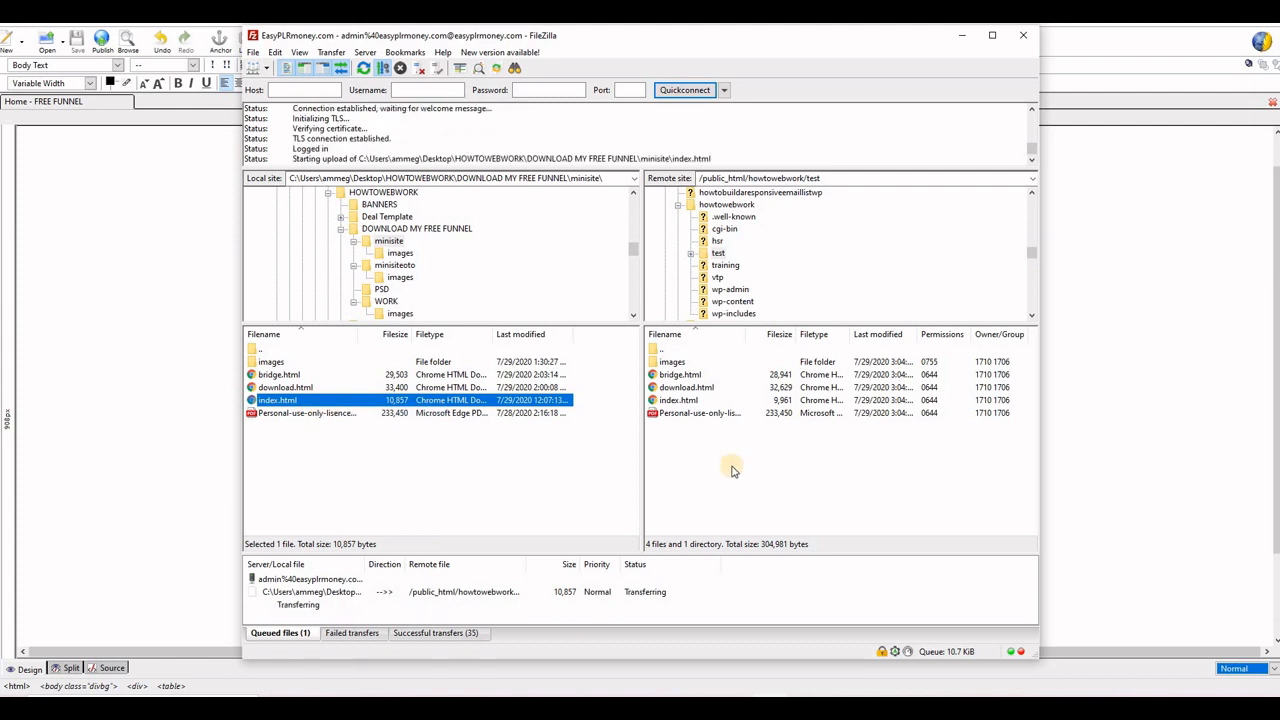
left_click(815, 438)
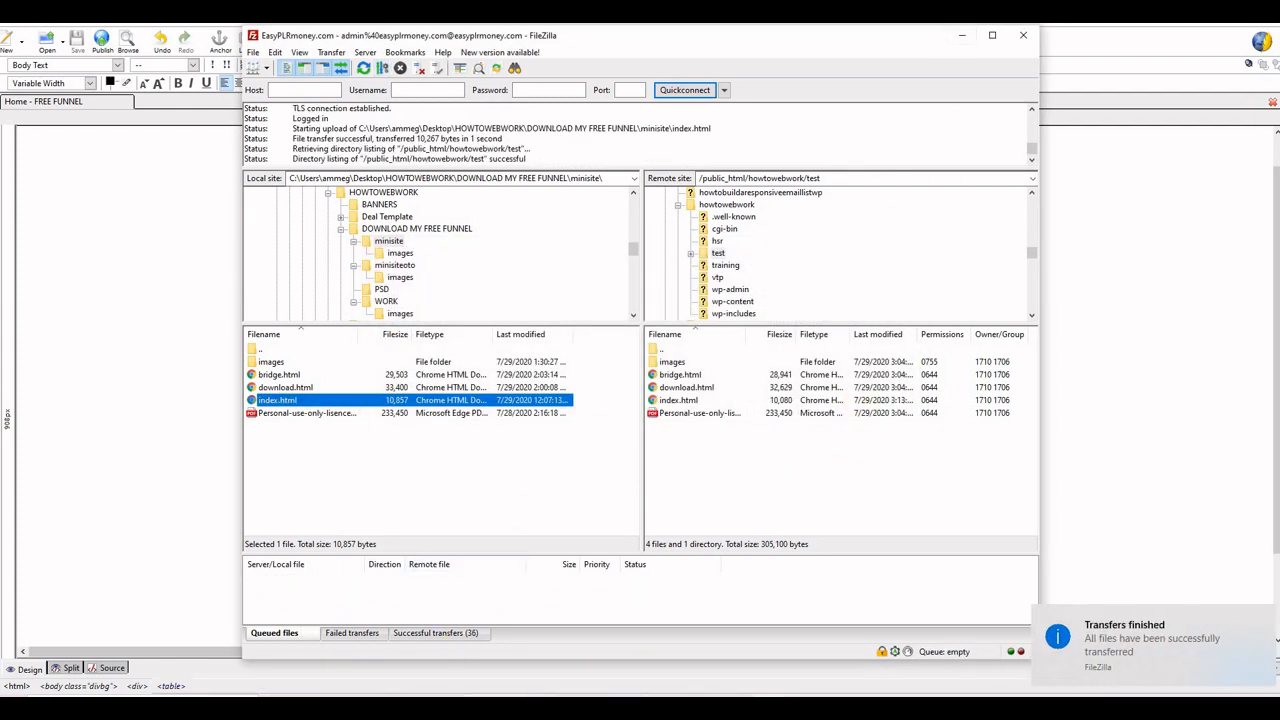
mouse_move(652, 652)
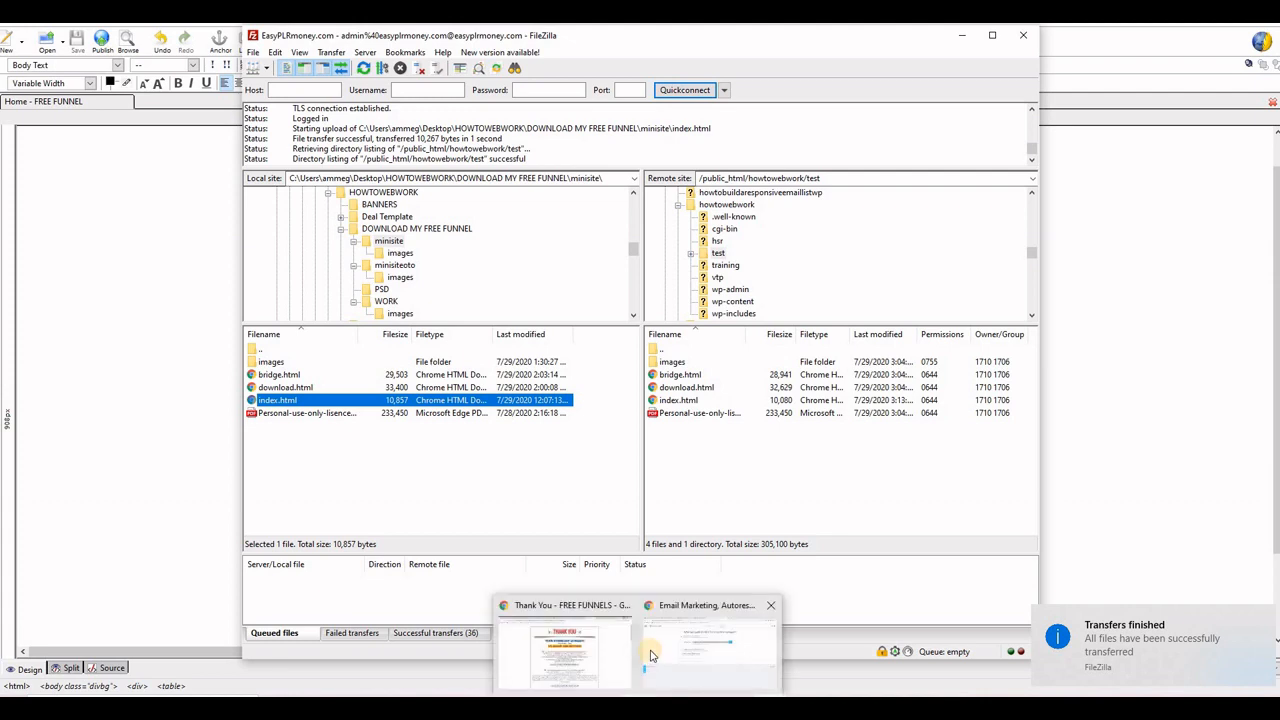
left_click(588, 649)
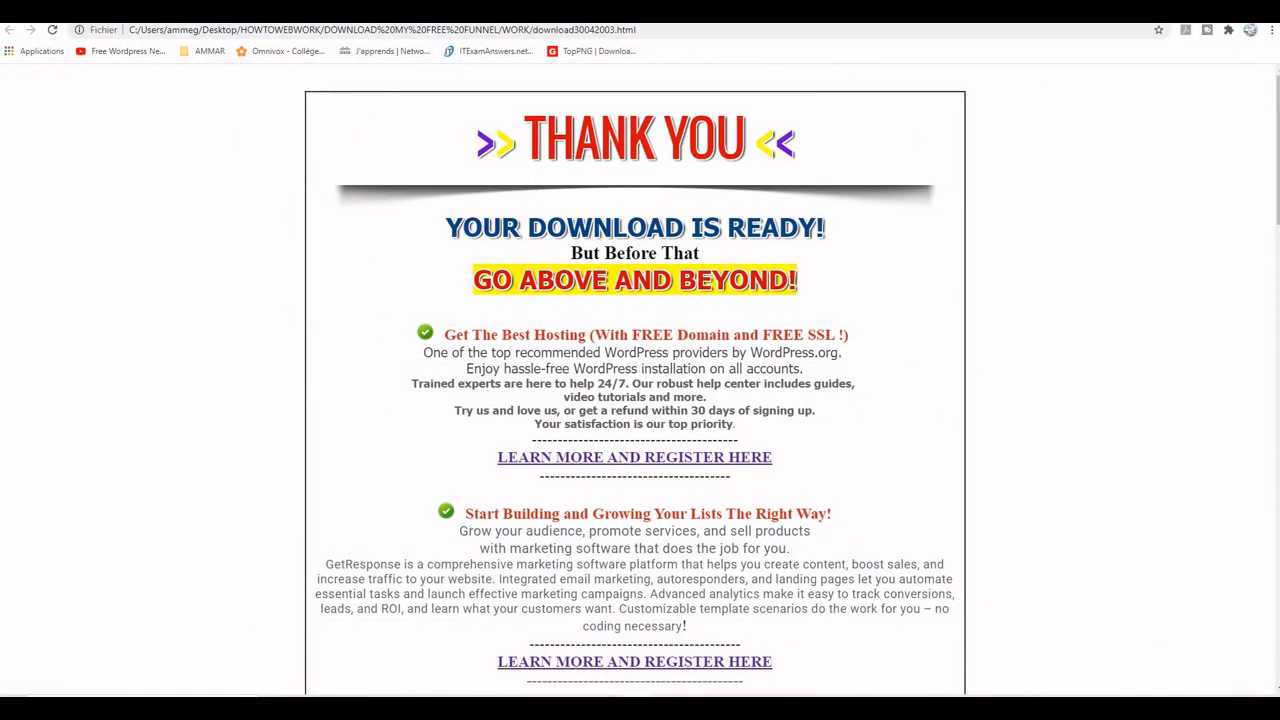
left_click(1203, 8)
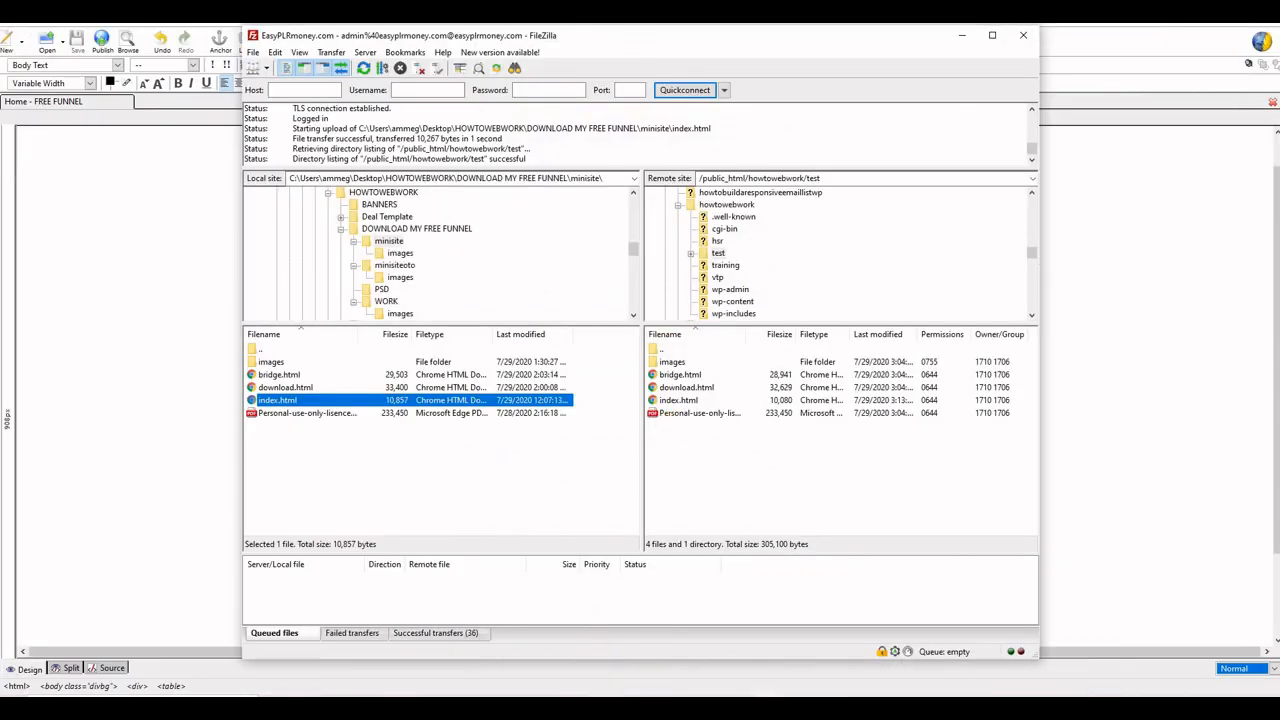
Step: Switch to Chrome, reload howtowebwork.com/test/ and examine how the embedded sign-up form looks on the live page
mouse_move(683, 690)
left_click(705, 645)
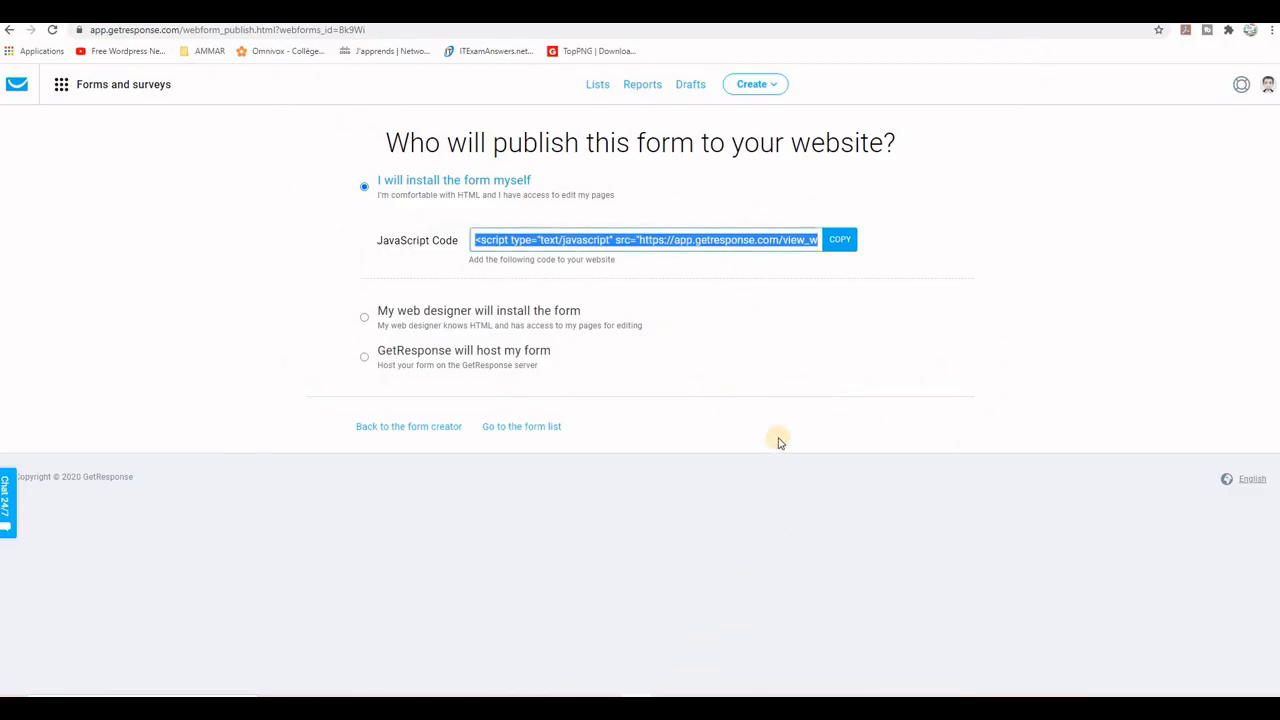
left_click(160, 10)
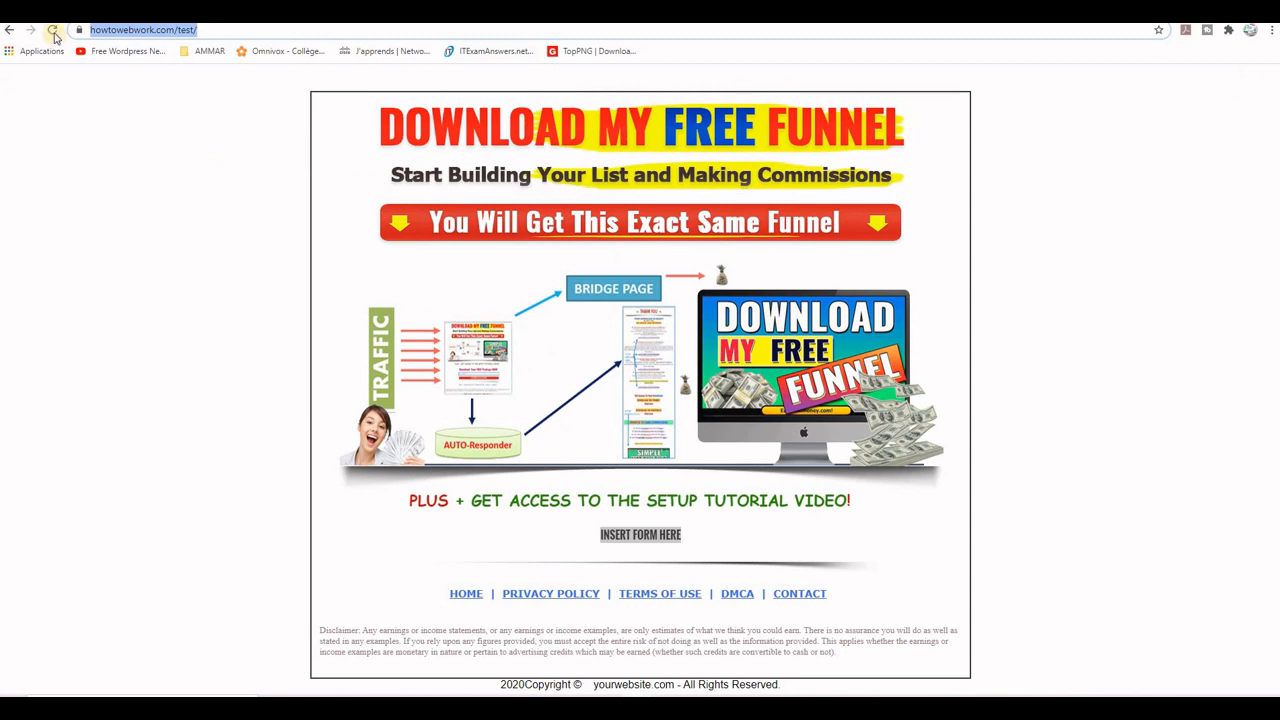
left_click(52, 31)
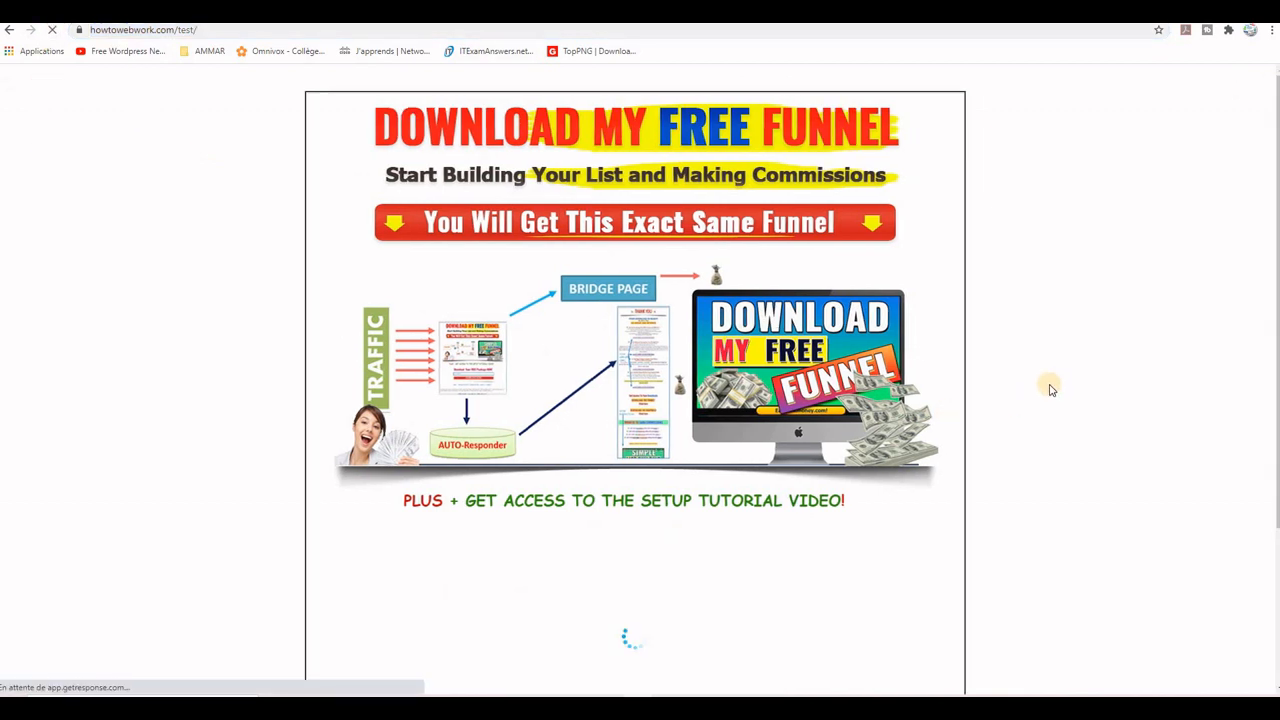
scroll(1050, 389, "down", 1)
scroll(1050, 389, "down", 2)
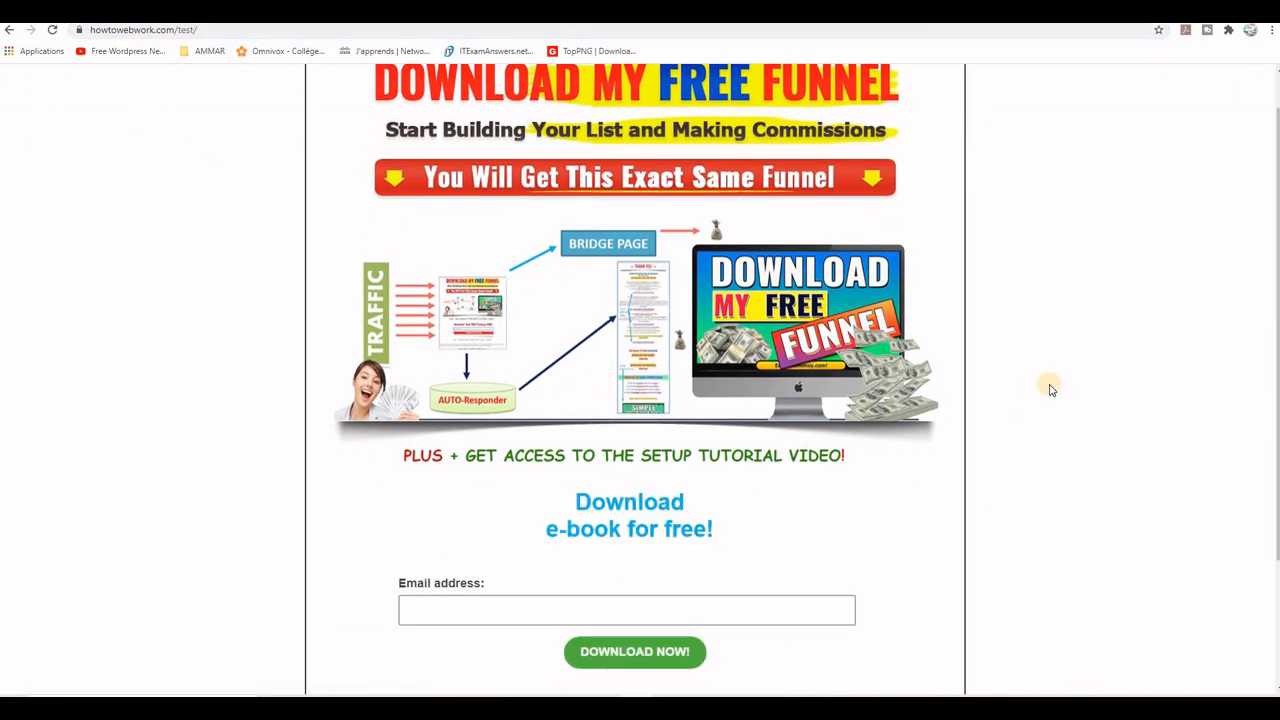
scroll(1050, 389, "up", 1)
scroll(903, 409, "down", 2)
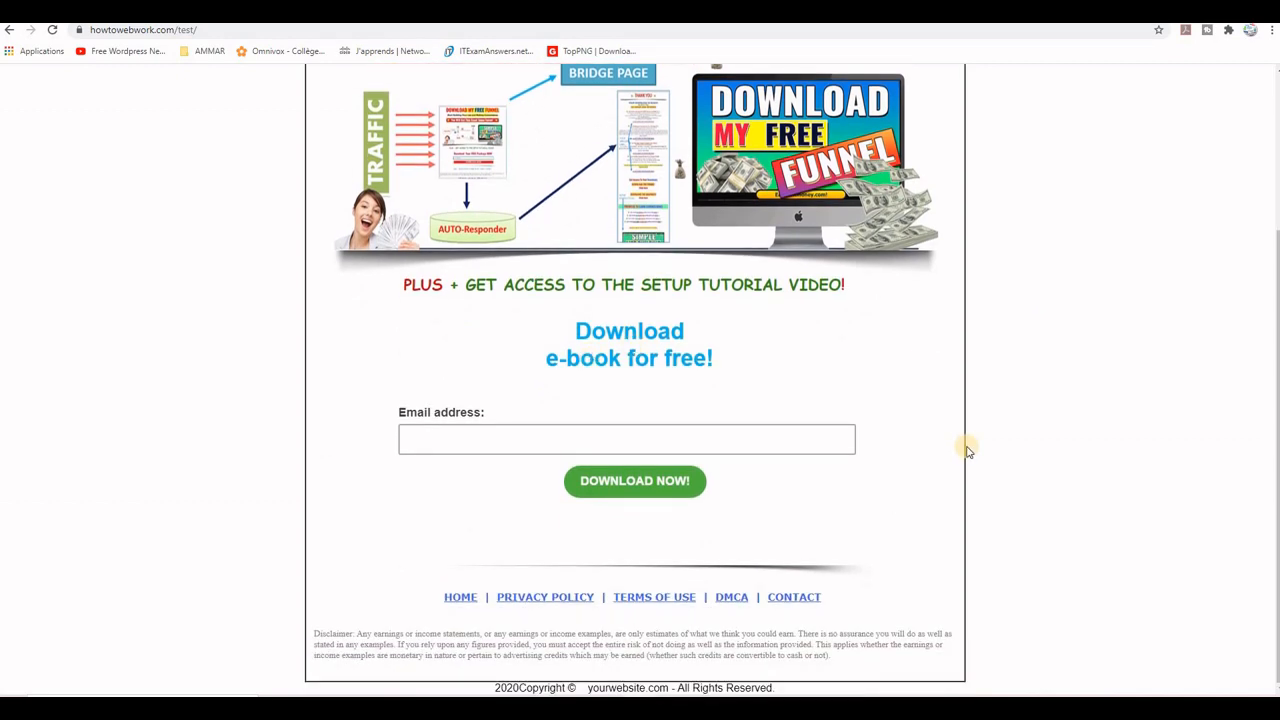
scroll(966, 480, "up", 2)
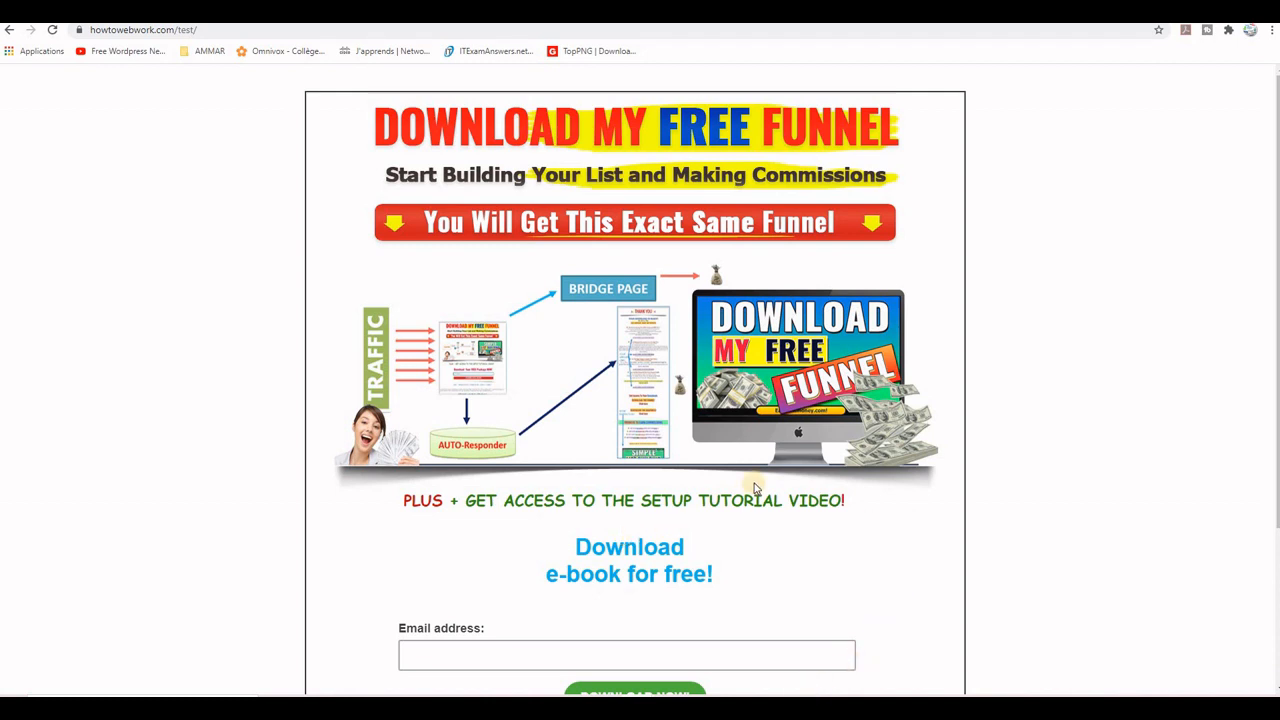
scroll(918, 458, "down", 1)
scroll(820, 515, "down", 1)
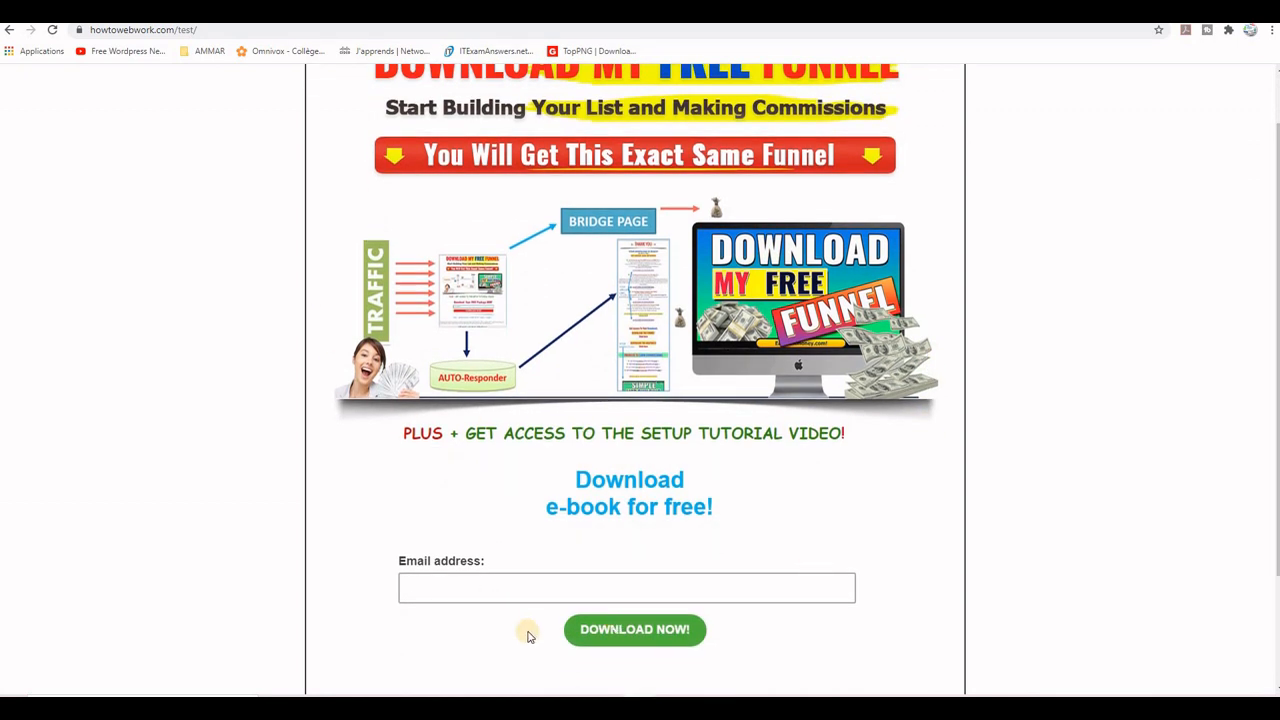